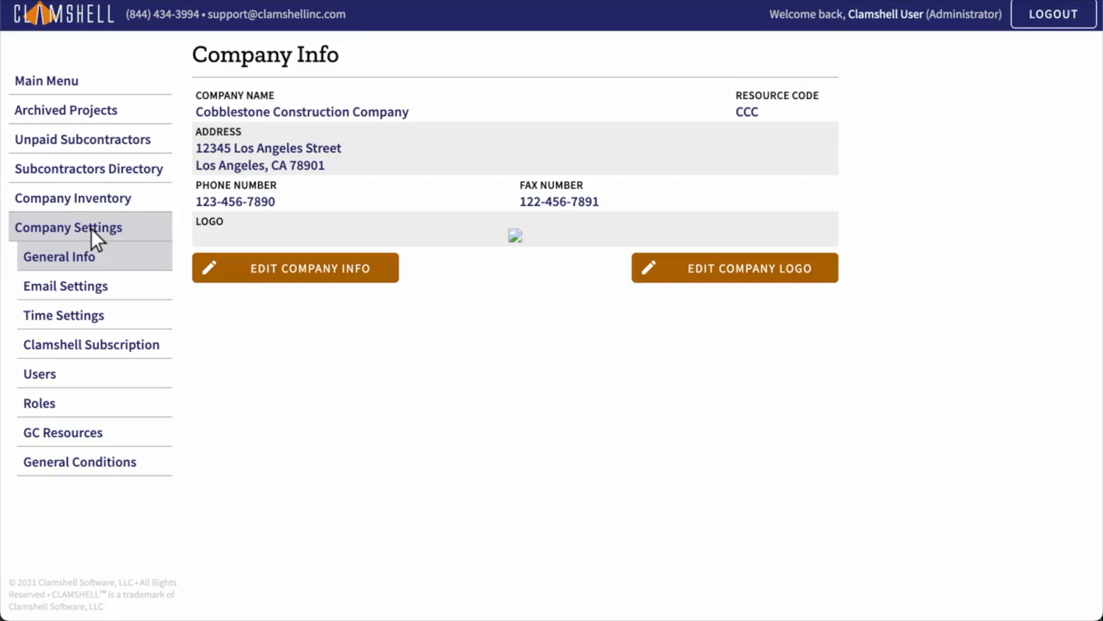
Step: Re-save the company details, then upload cobblestone.png as the company logo
{"action": "left_click", "coordinate": [296, 268]}
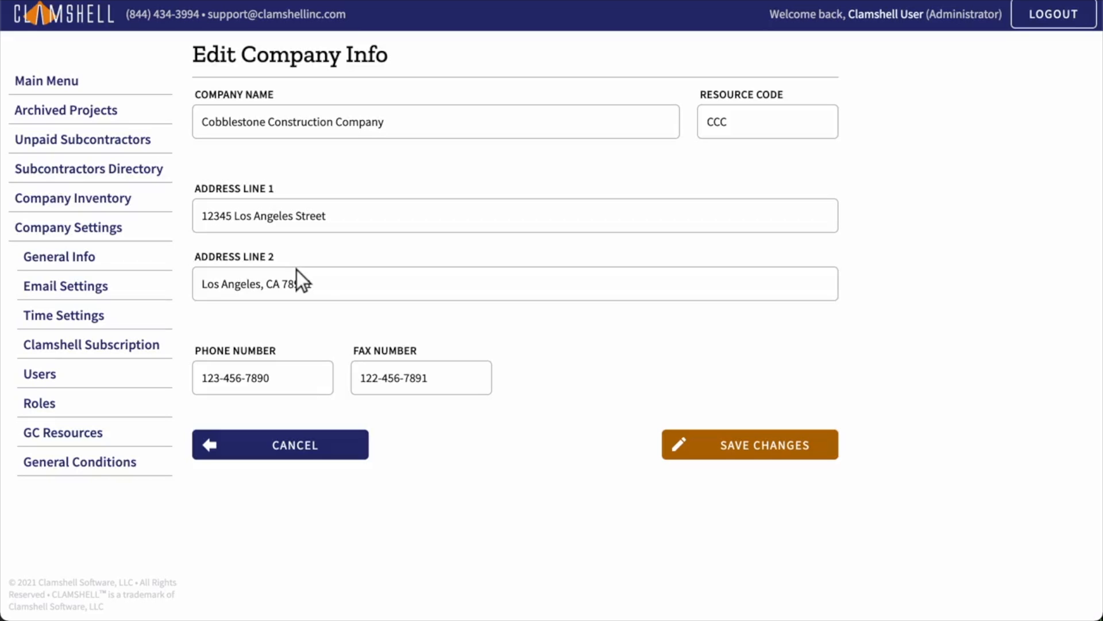
{"action": "left_click", "coordinate": [751, 447]}
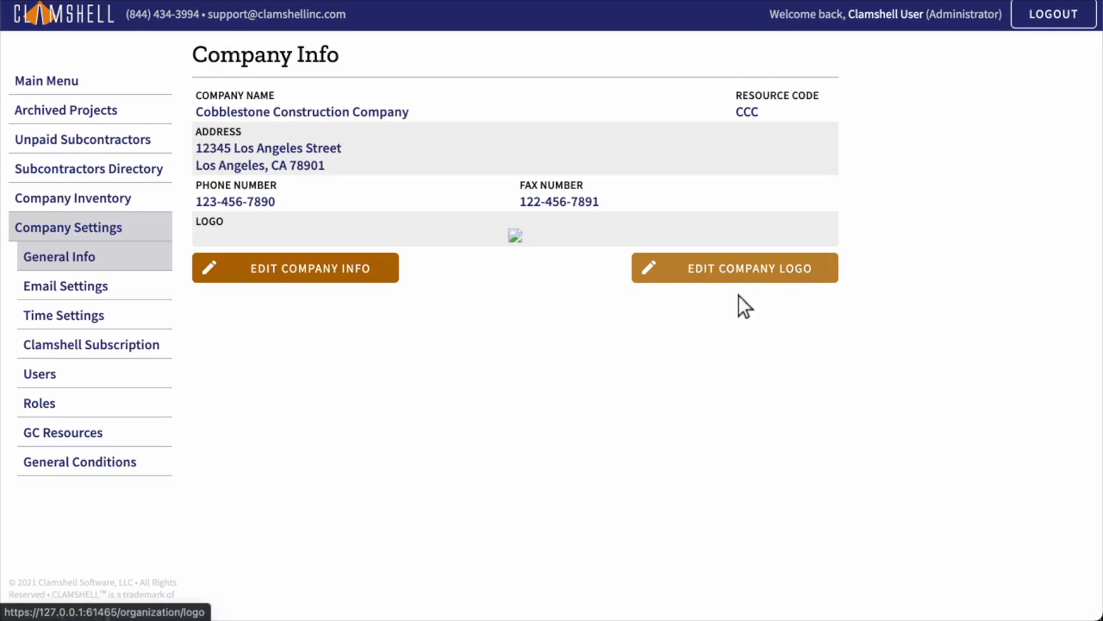
{"action": "left_click", "coordinate": [742, 270]}
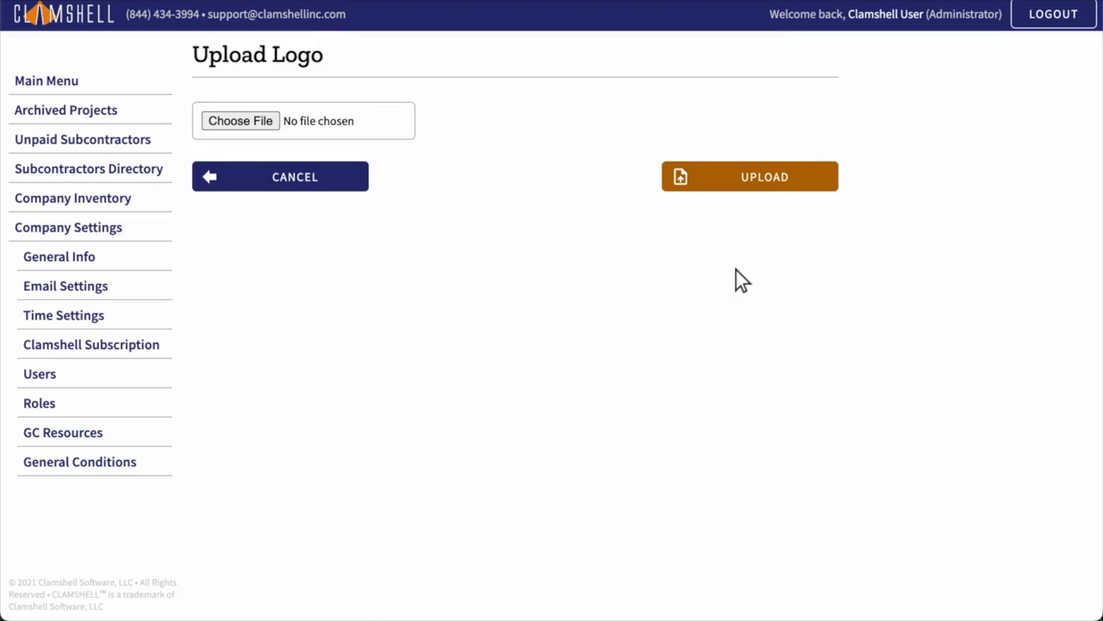
{"action": "left_click", "coordinate": [304, 124]}
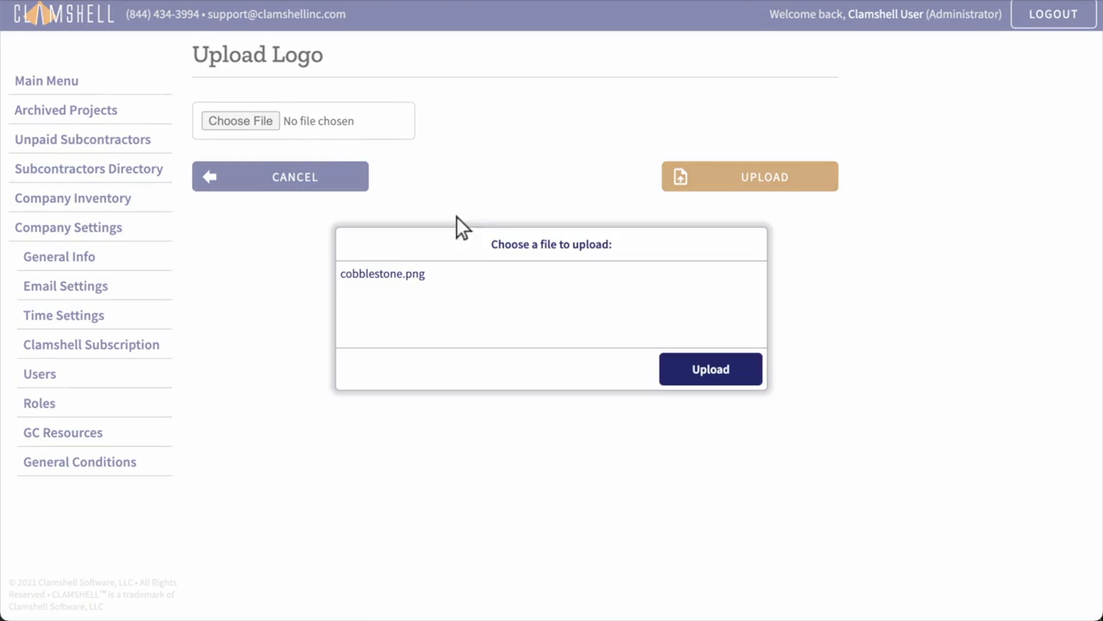
{"action": "left_click", "coordinate": [561, 281]}
{"action": "left_click", "coordinate": [711, 370]}
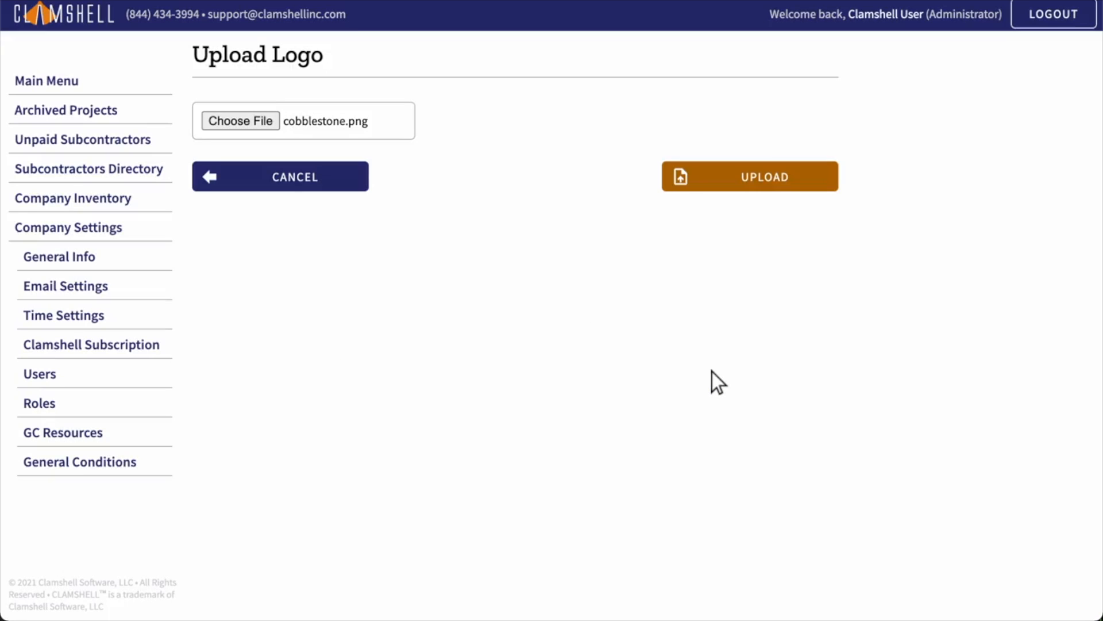
{"action": "left_click", "coordinate": [750, 178]}
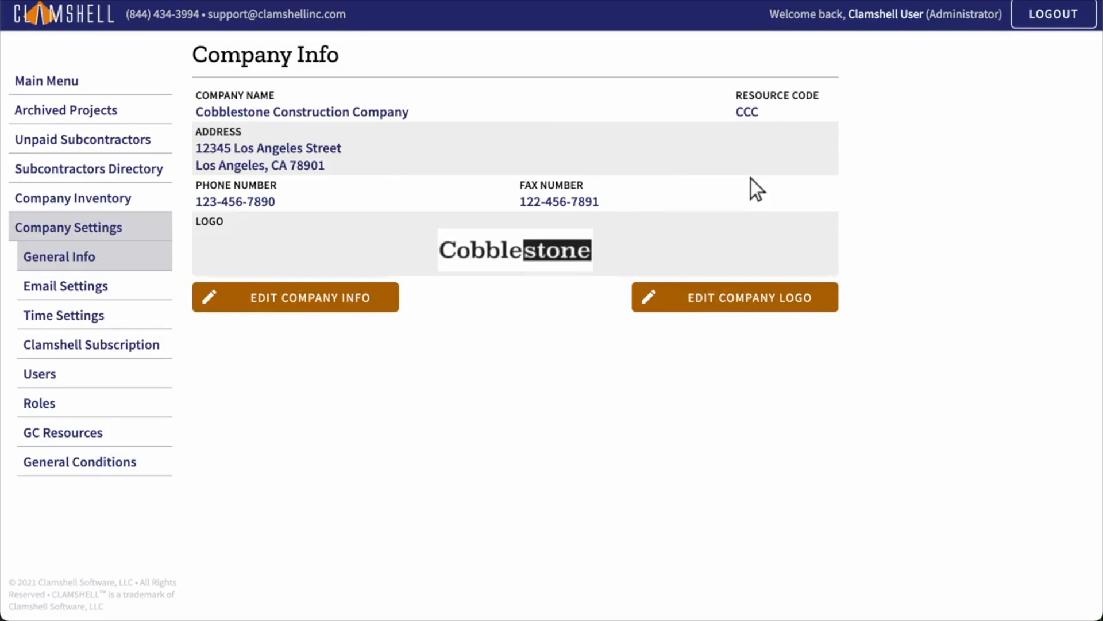
Step: Go to Email Settings under Company Settings to view the email templates
{"action": "left_click", "coordinate": [96, 289]}
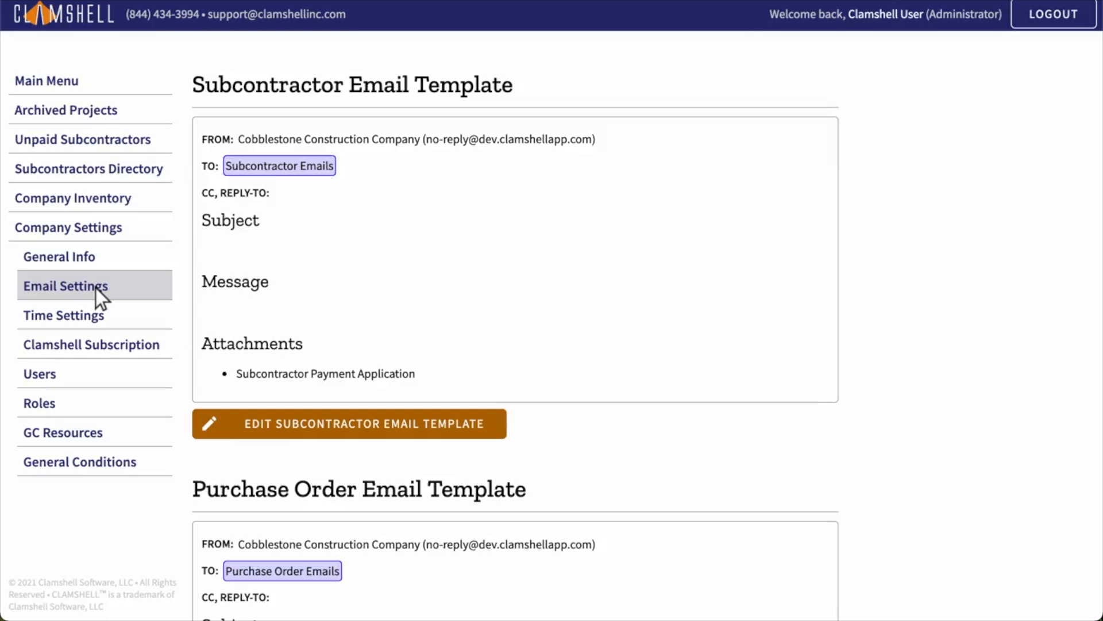
Step: Edit the subcontractor email template and enter the company's accounts-payable e-mail as CC/Reply-To
{"action": "left_click", "coordinate": [349, 426]}
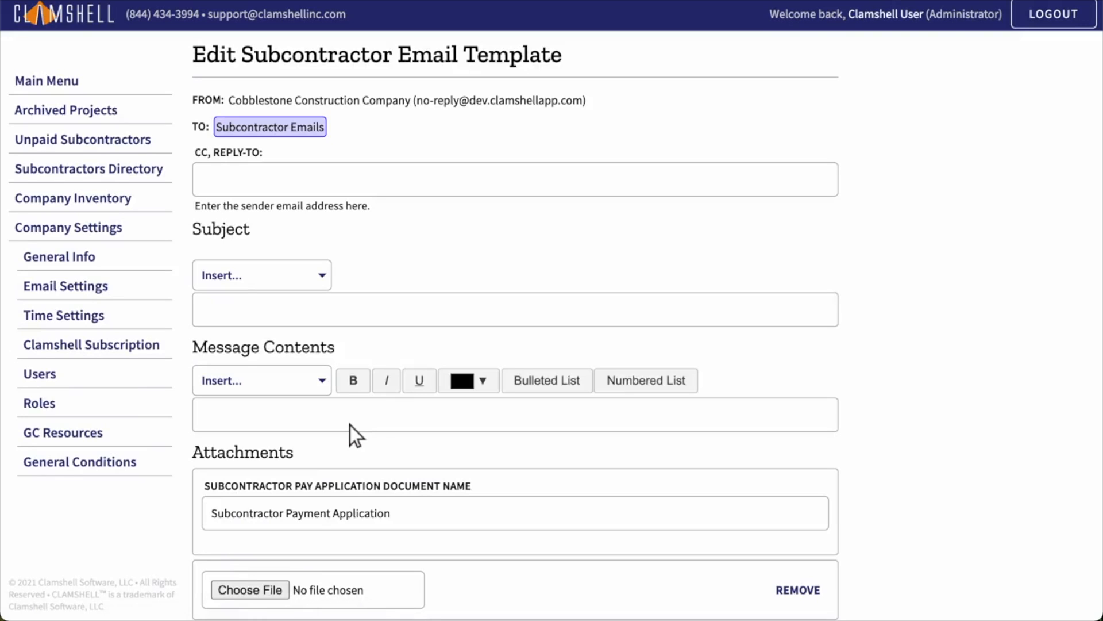
{"action": "left_click", "coordinate": [516, 182]}
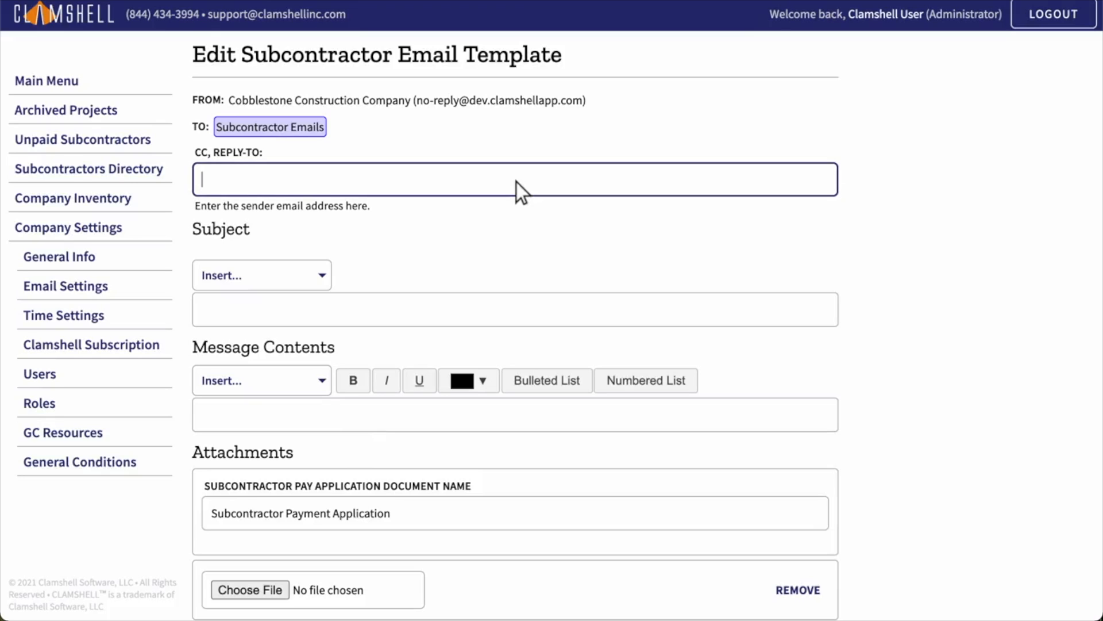
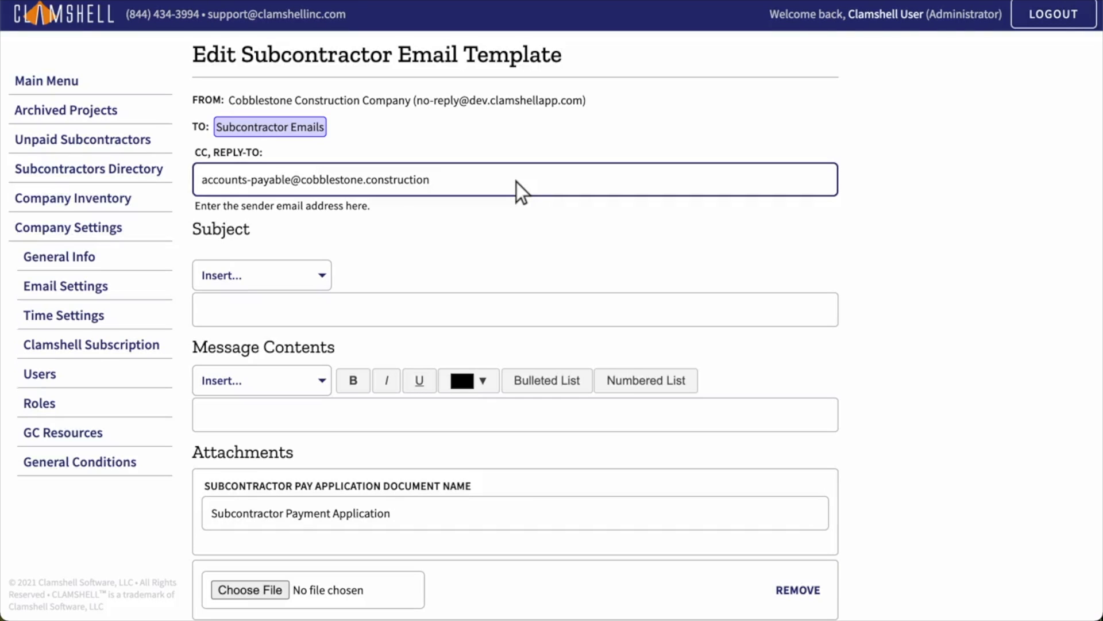
Step: Set the subject to 'Your [Month] Payment Application for [Project Name]' using placeholders
{"action": "left_click", "coordinate": [517, 312]}
{"action": "type", "text": "Your"}
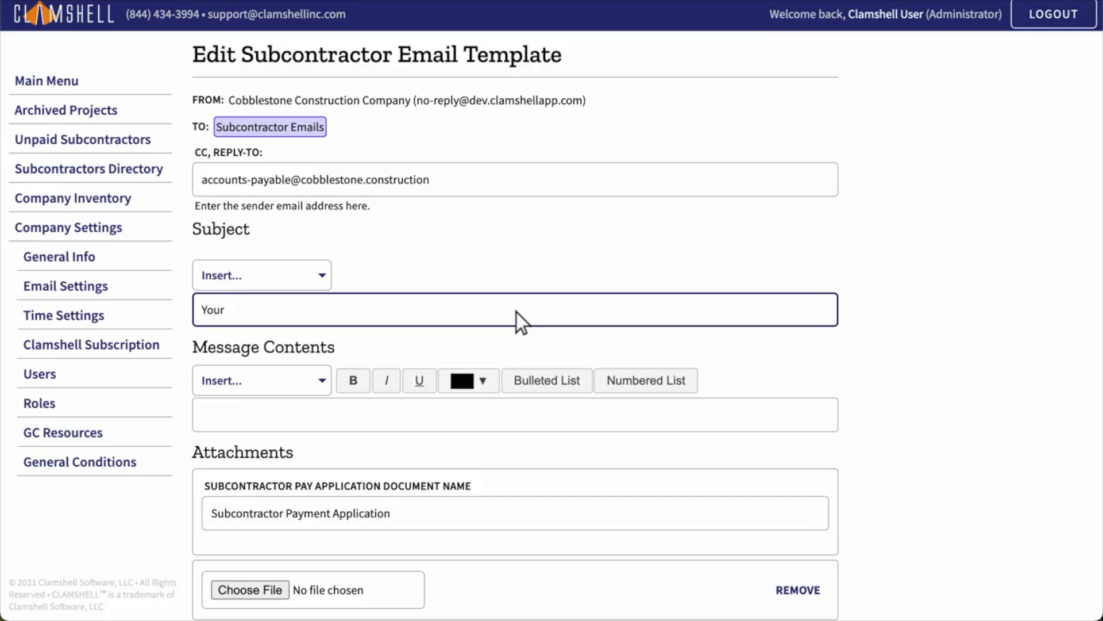
{"action": "left_click", "coordinate": [263, 278]}
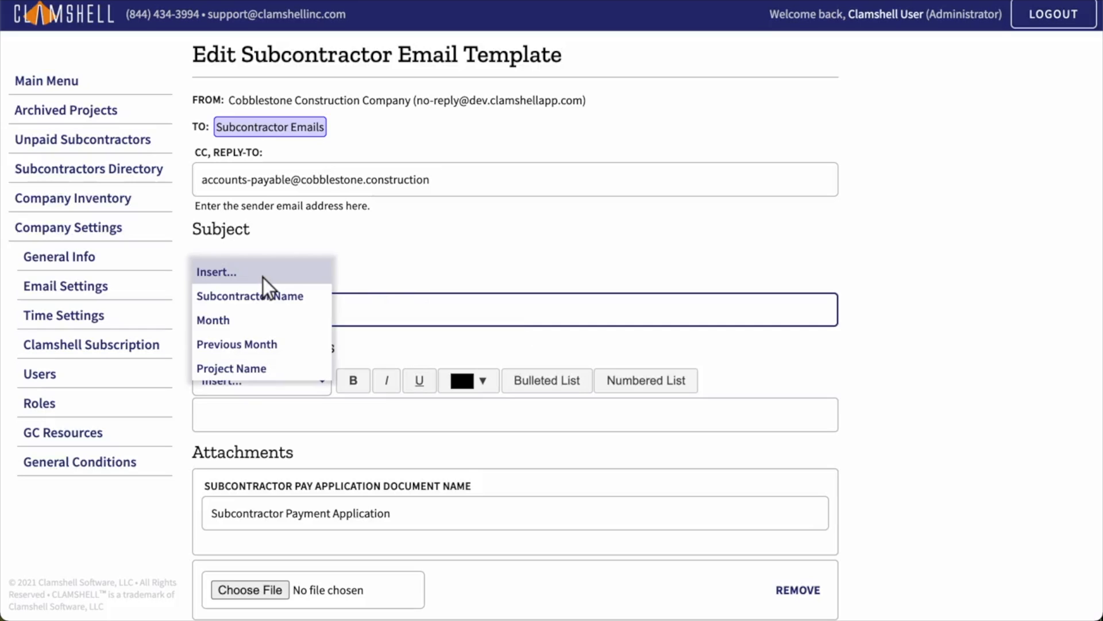
{"action": "left_click", "coordinate": [263, 323]}
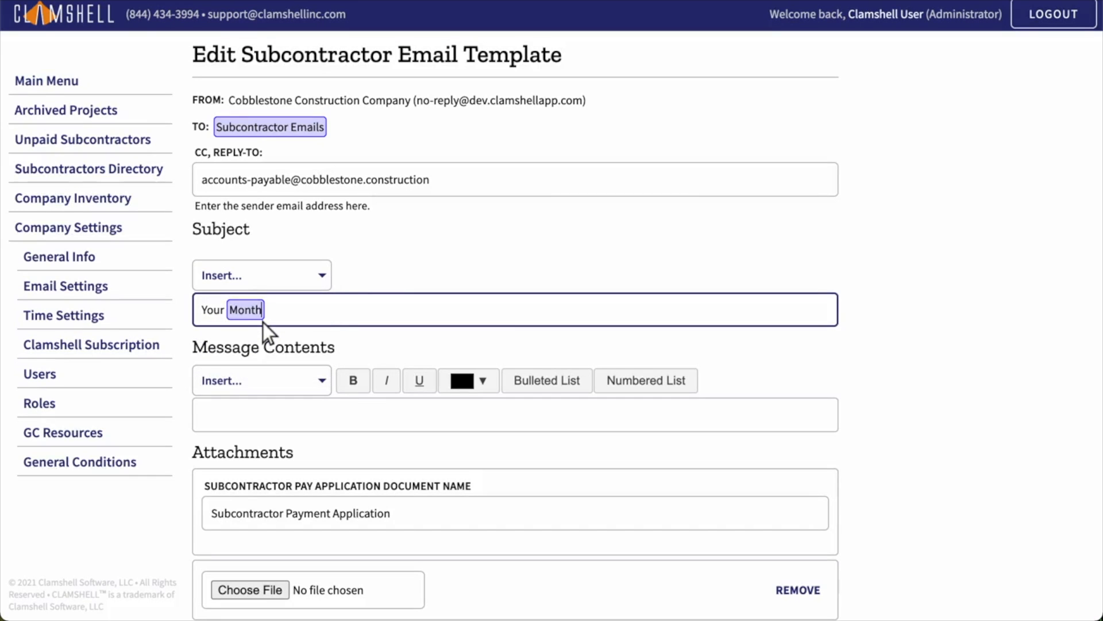
{"action": "type", "text": "Payment Application for"}
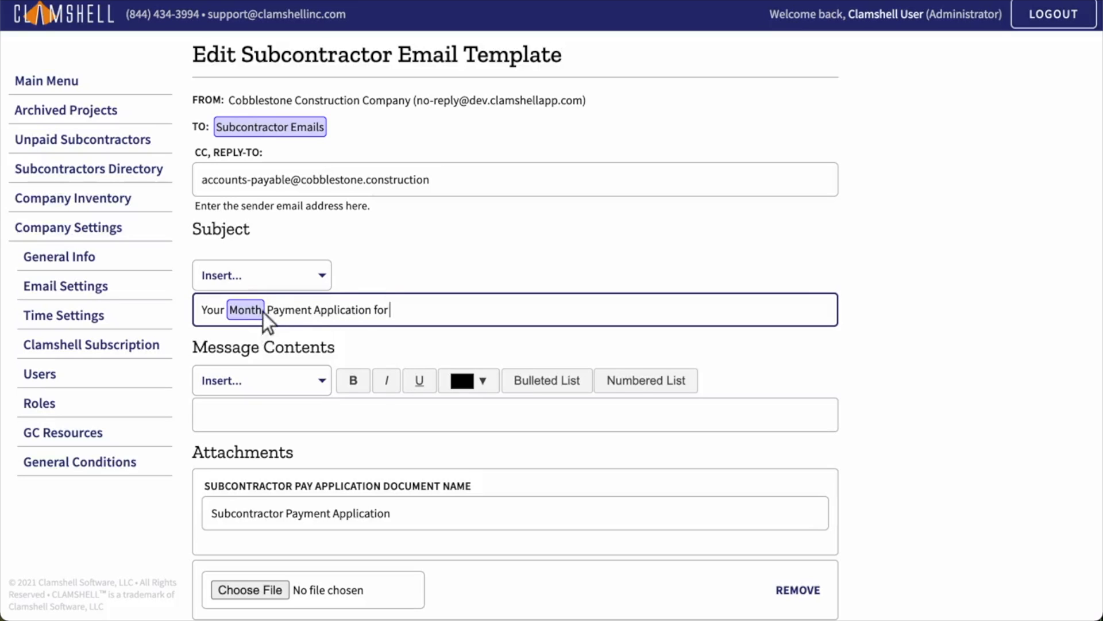
{"action": "left_click", "coordinate": [263, 278]}
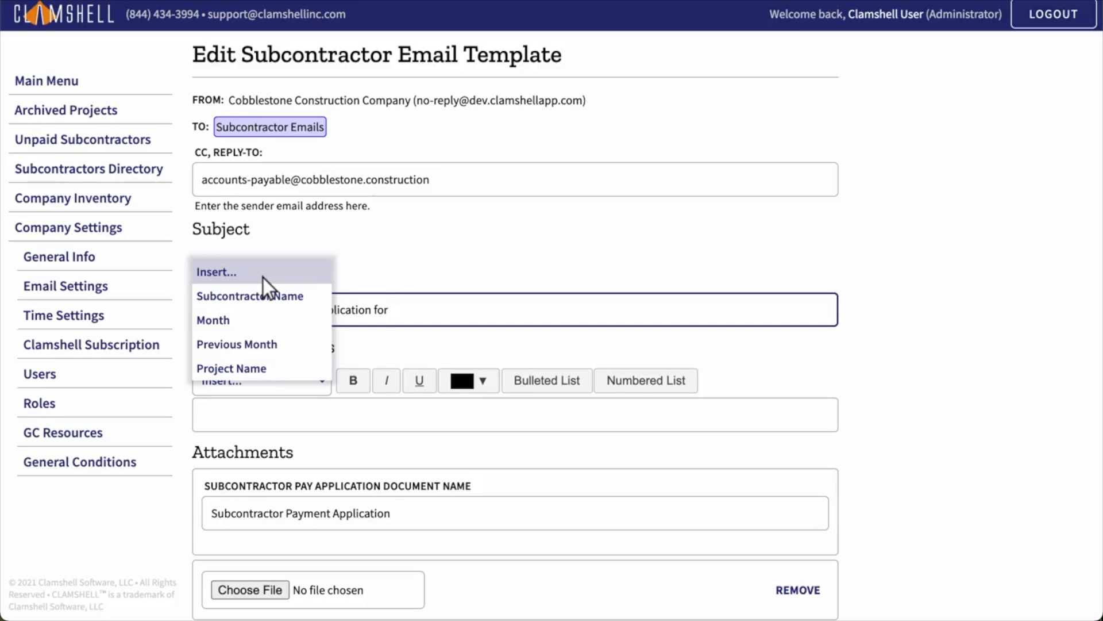
{"action": "left_click", "coordinate": [263, 371]}
Step: Write 'Hello [Subcontractor Name], Please find your [Month] payment application for [Project Name] attached.'
{"action": "left_click", "coordinate": [516, 417]}
{"action": "type", "text": "Hello"}
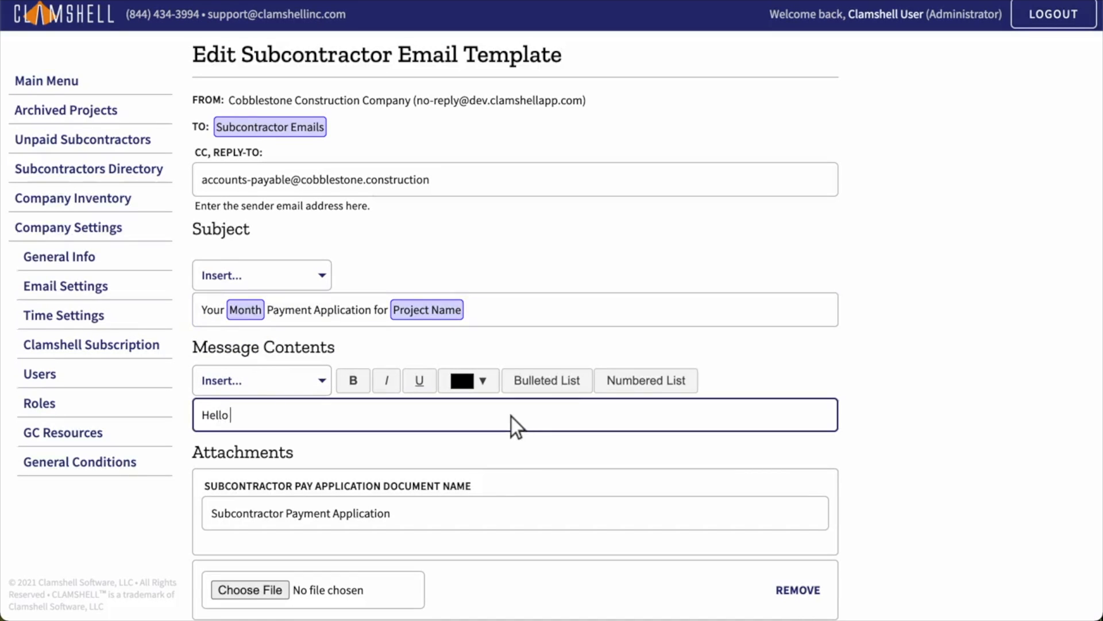
{"action": "left_click", "coordinate": [263, 383]}
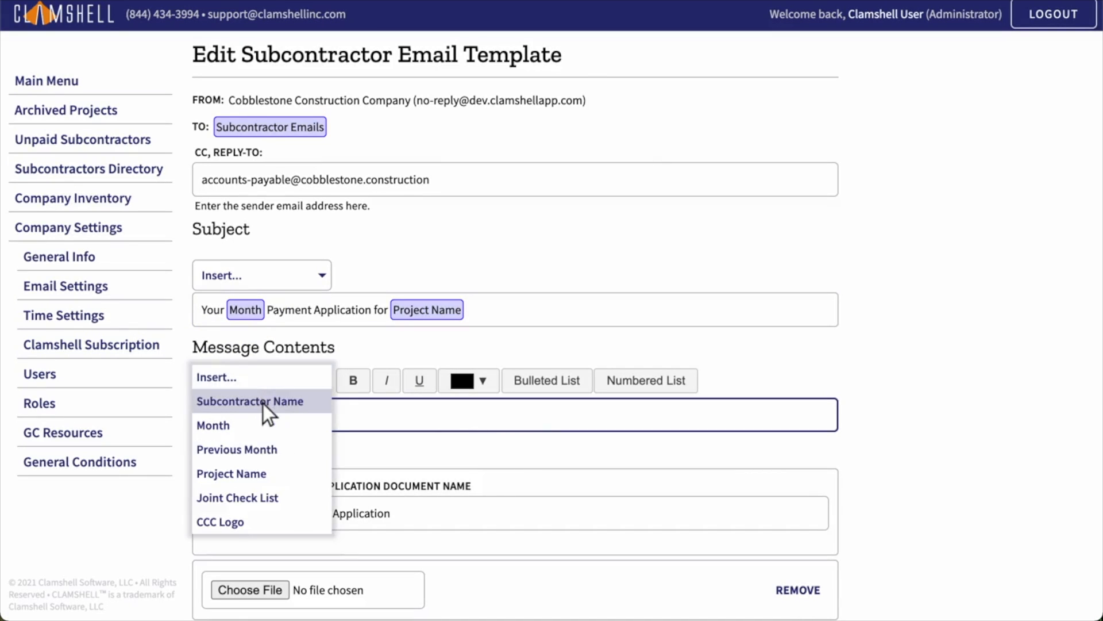
{"action": "left_click", "coordinate": [264, 400]}
{"action": "type", "text": ","}
{"action": "key", "text": "Return"}
{"action": "type", "text": "Please find your"}
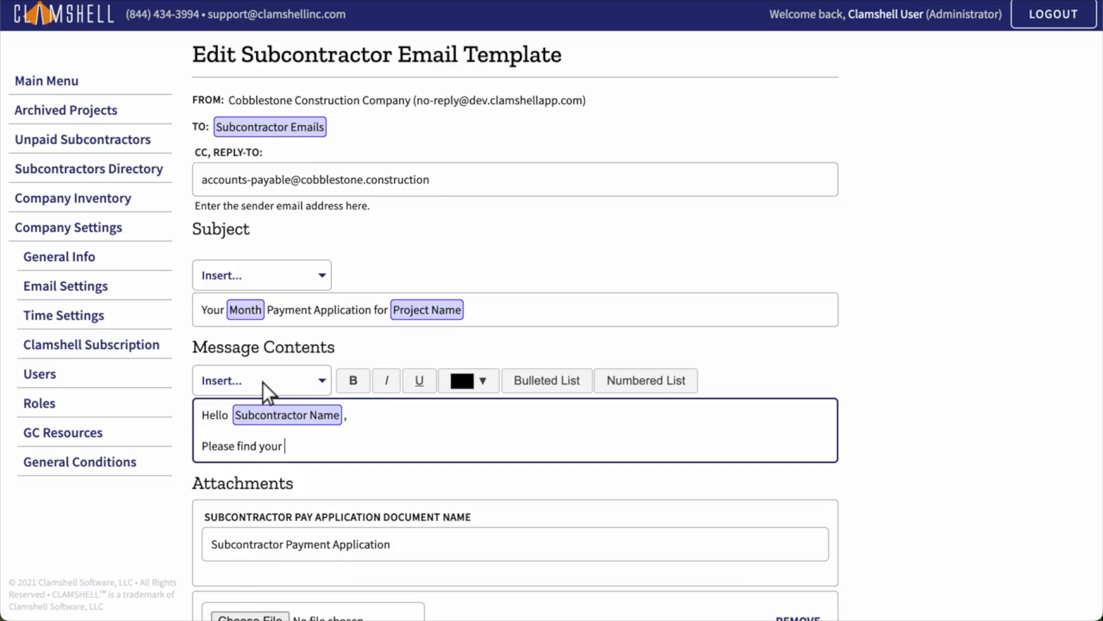
{"action": "left_click", "coordinate": [264, 383]}
{"action": "left_click", "coordinate": [263, 428]}
{"action": "type", "text": "payment application for"}
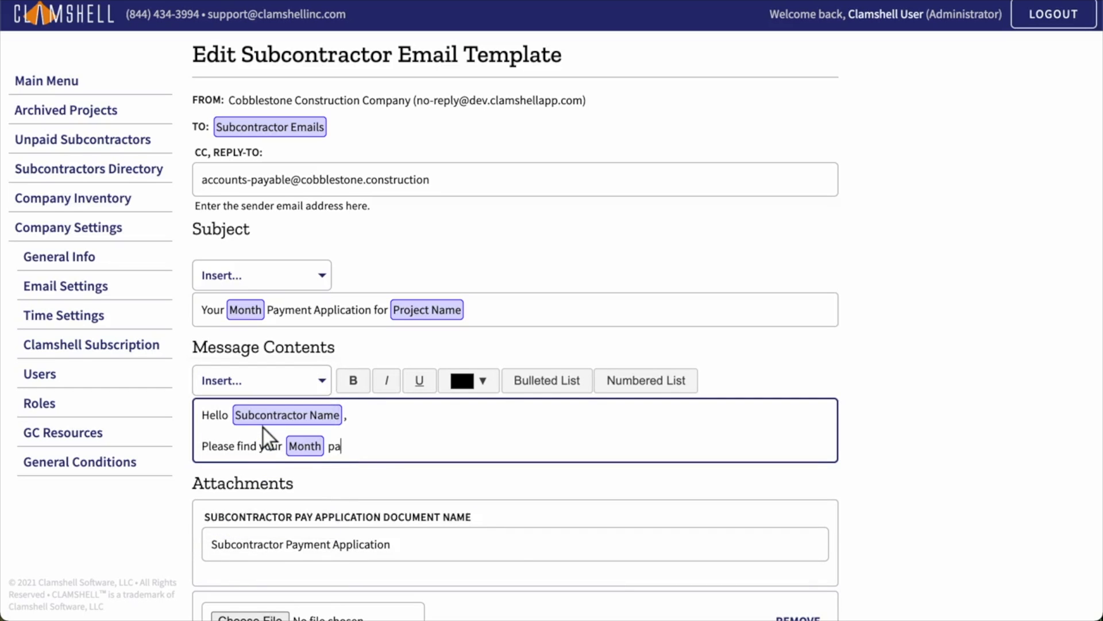
{"action": "left_click", "coordinate": [263, 384]}
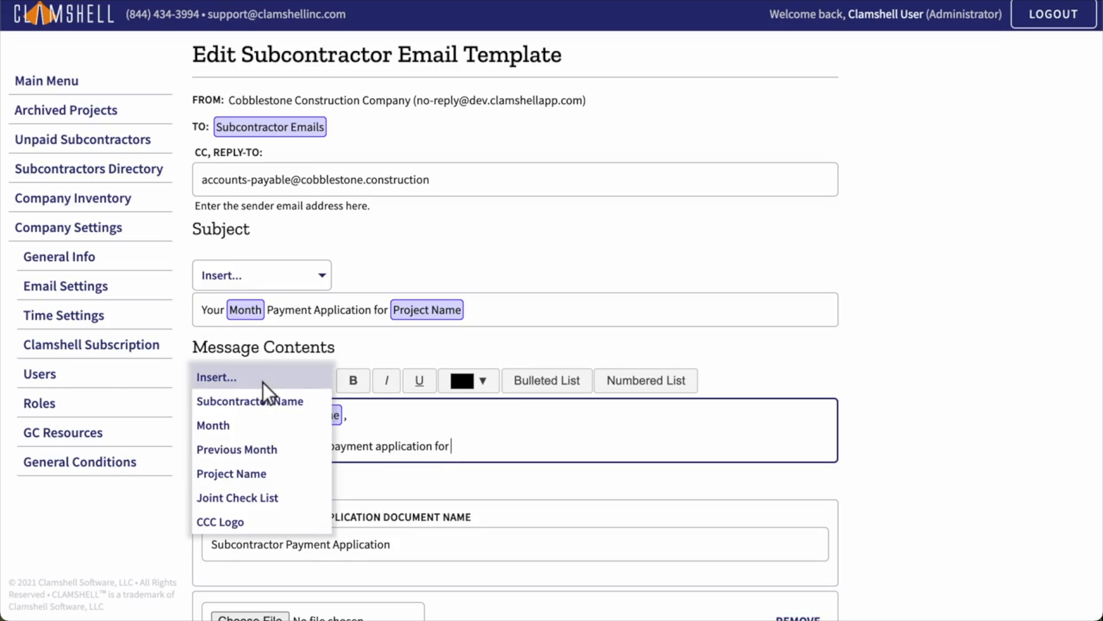
{"action": "left_click", "coordinate": [263, 476]}
{"action": "type", "text": "attached."}
{"action": "key", "text": "Return"}
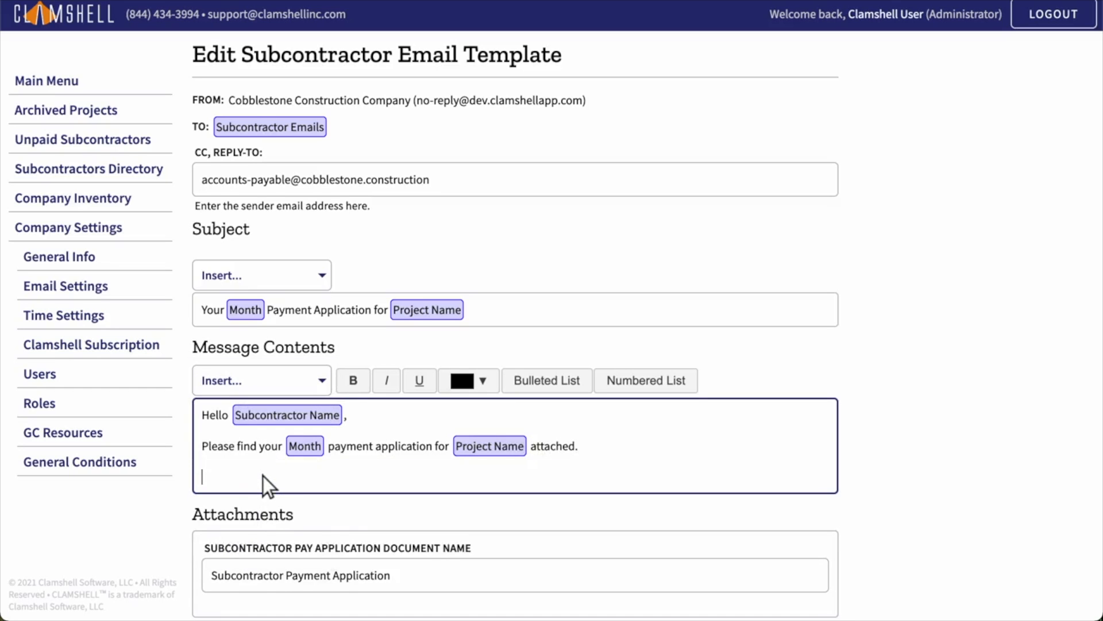
Step: Add an italic blue sign-off 'Thanks, Cobblestone Construction' followed by the CCC Logo
{"action": "left_click", "coordinate": [387, 382]}
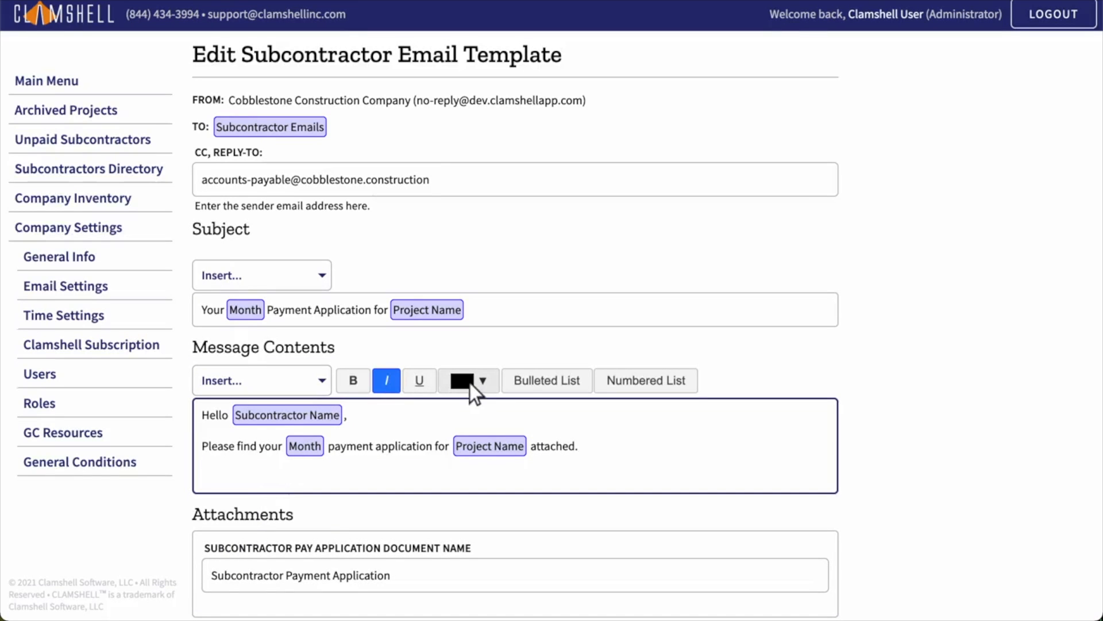
{"action": "left_click", "coordinate": [469, 383]}
{"action": "left_click", "coordinate": [586, 437]}
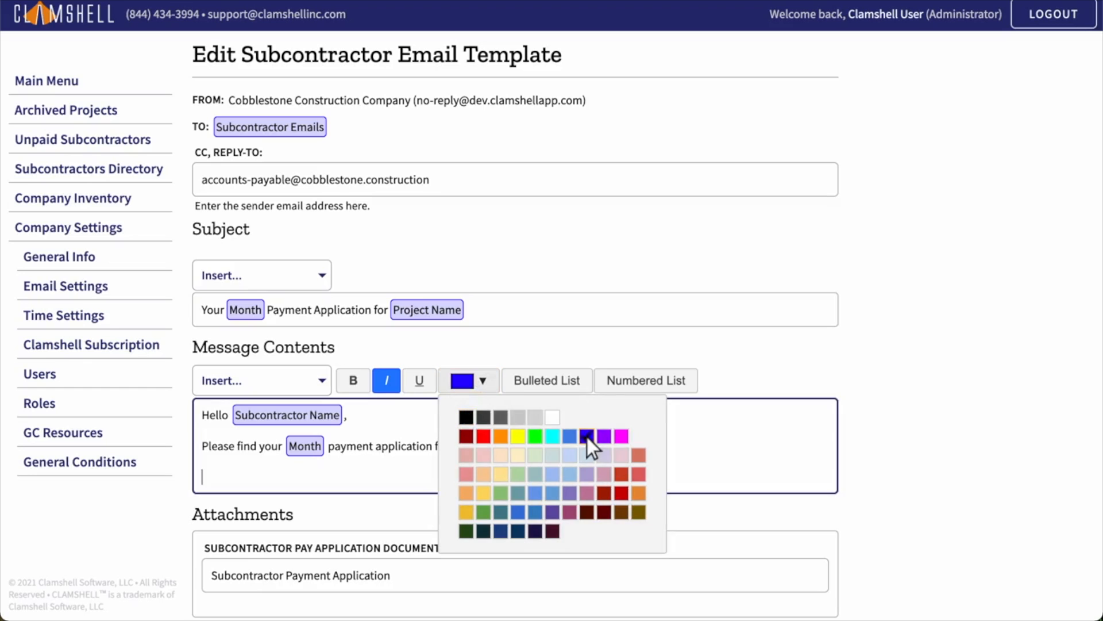
{"action": "left_click", "coordinate": [470, 383]}
{"action": "type", "text": "Thanks,"}
{"action": "key", "text": "Return"}
{"action": "type", "text": "Cobblestone Construction"}
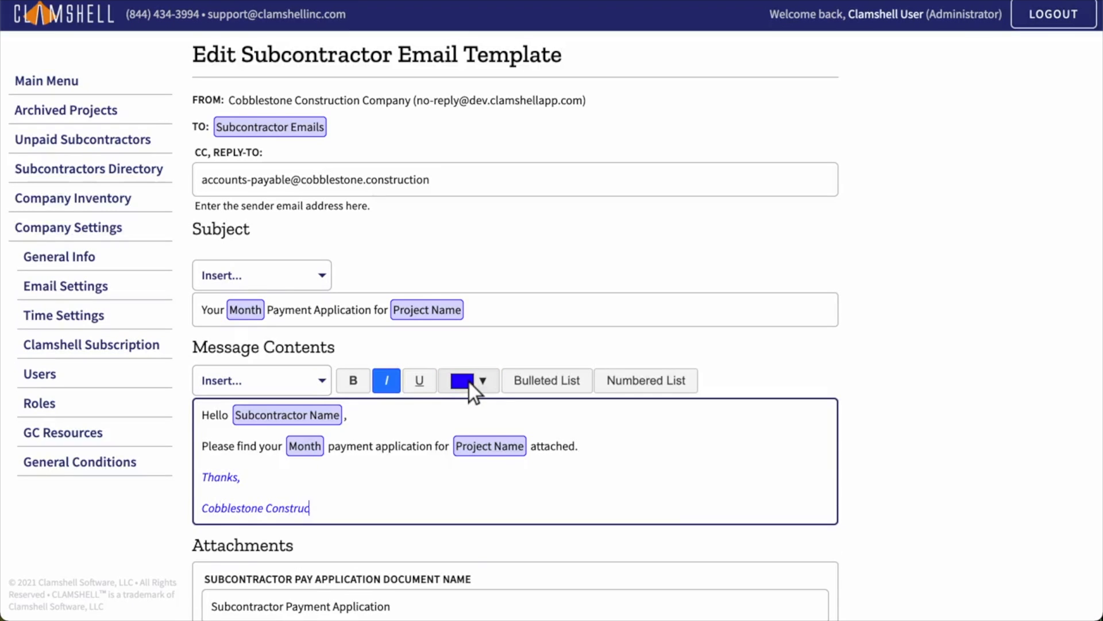
{"action": "key", "text": "Return"}
{"action": "left_click", "coordinate": [263, 383]}
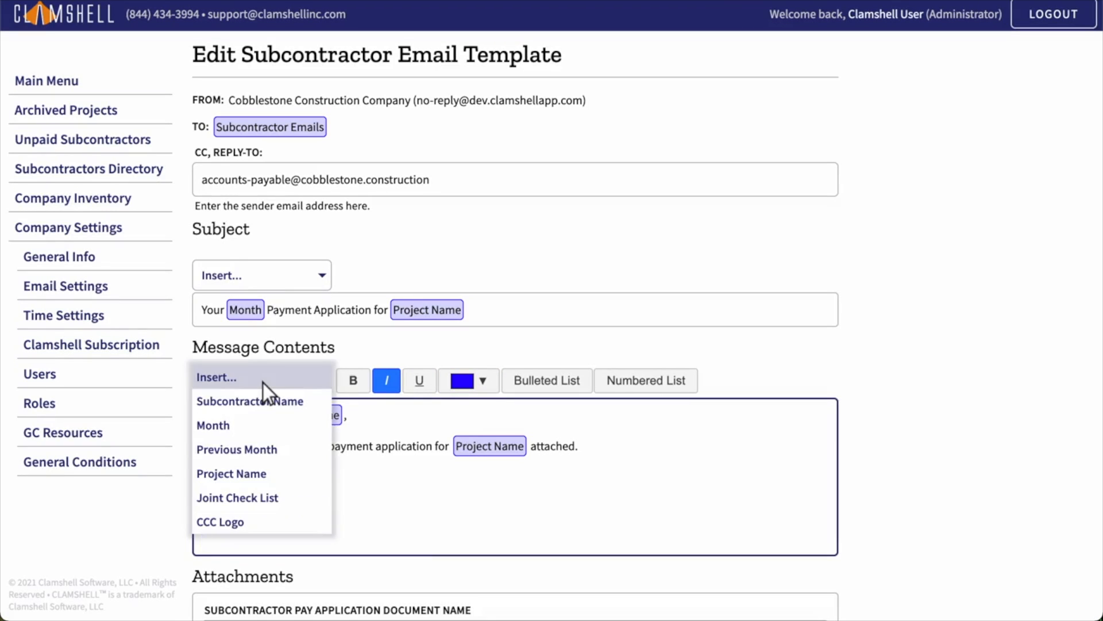
{"action": "left_click", "coordinate": [263, 522]}
Step: Save the subcontractor email template and go to Time Settings
{"action": "scroll", "coordinate": [506, 604], "scroll_direction": "down", "scroll_amount": 1}
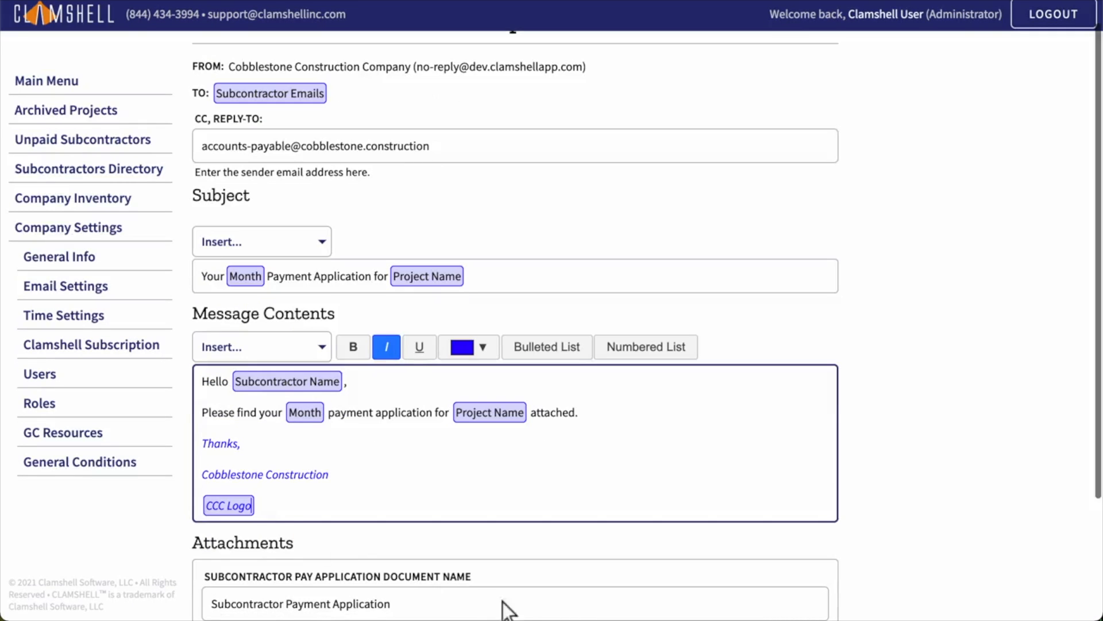
{"action": "scroll", "coordinate": [519, 612], "scroll_direction": "down", "scroll_amount": 2}
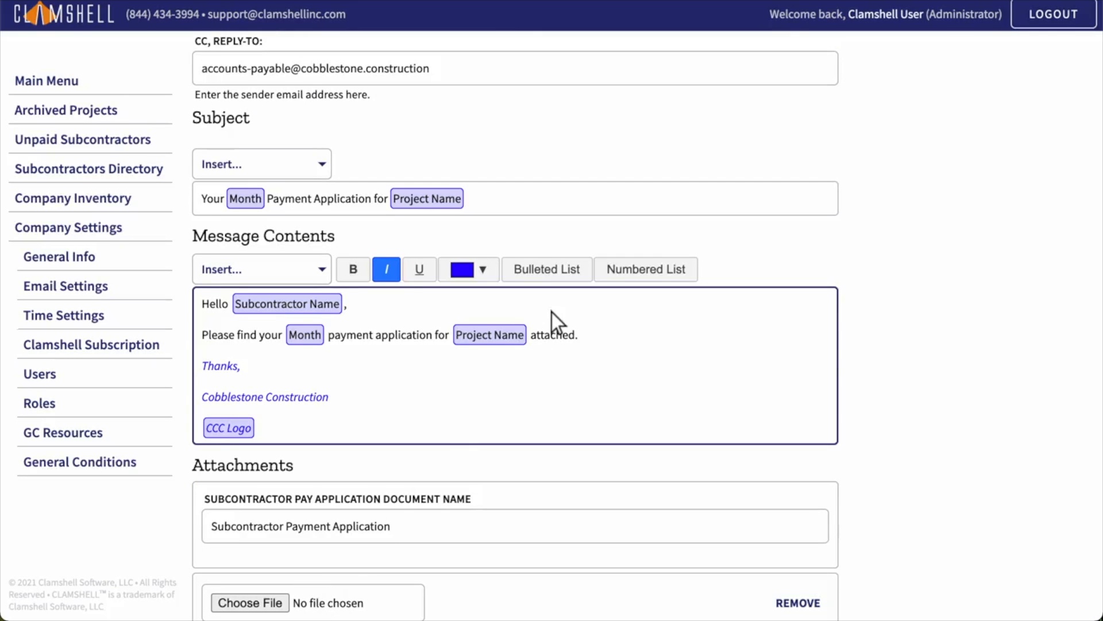
{"action": "scroll", "coordinate": [552, 312], "scroll_direction": "down", "scroll_amount": 2}
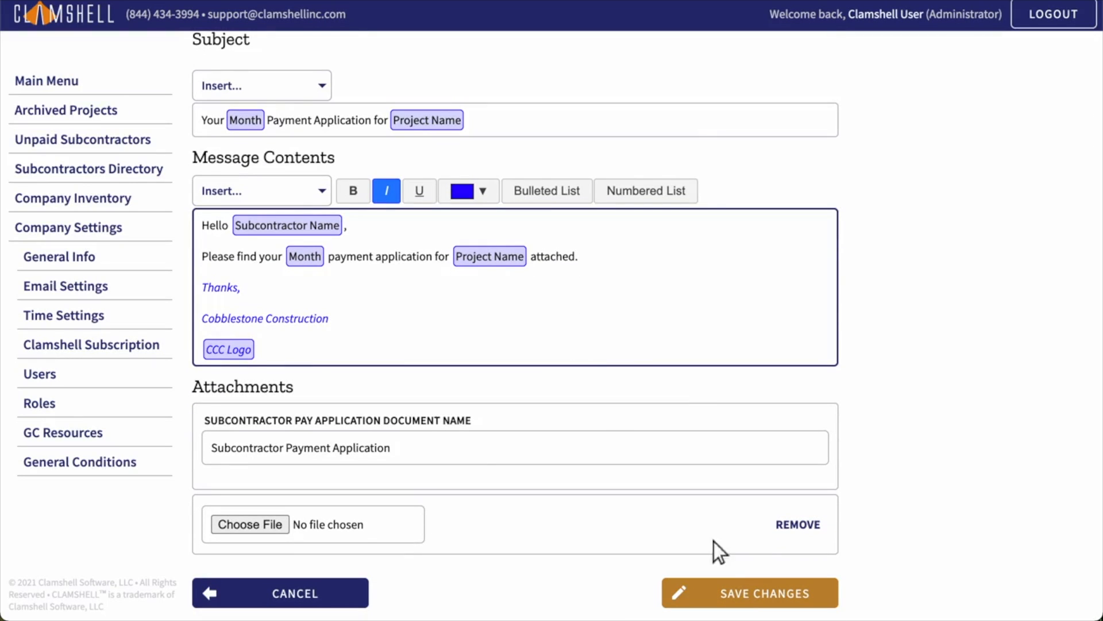
{"action": "left_click", "coordinate": [751, 595]}
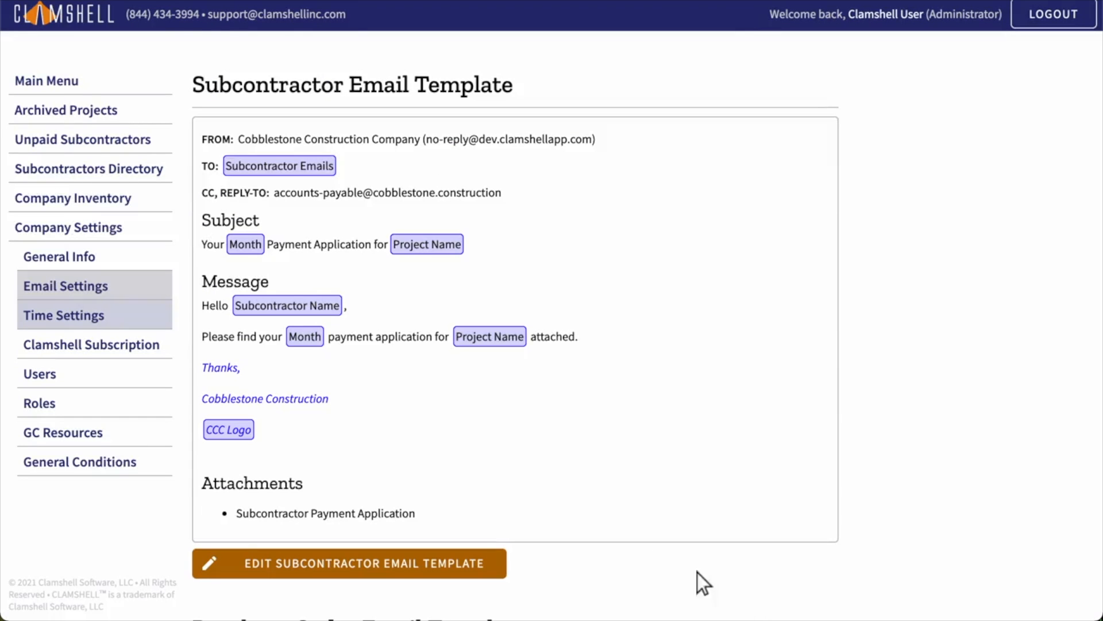
{"action": "left_click", "coordinate": [95, 318]}
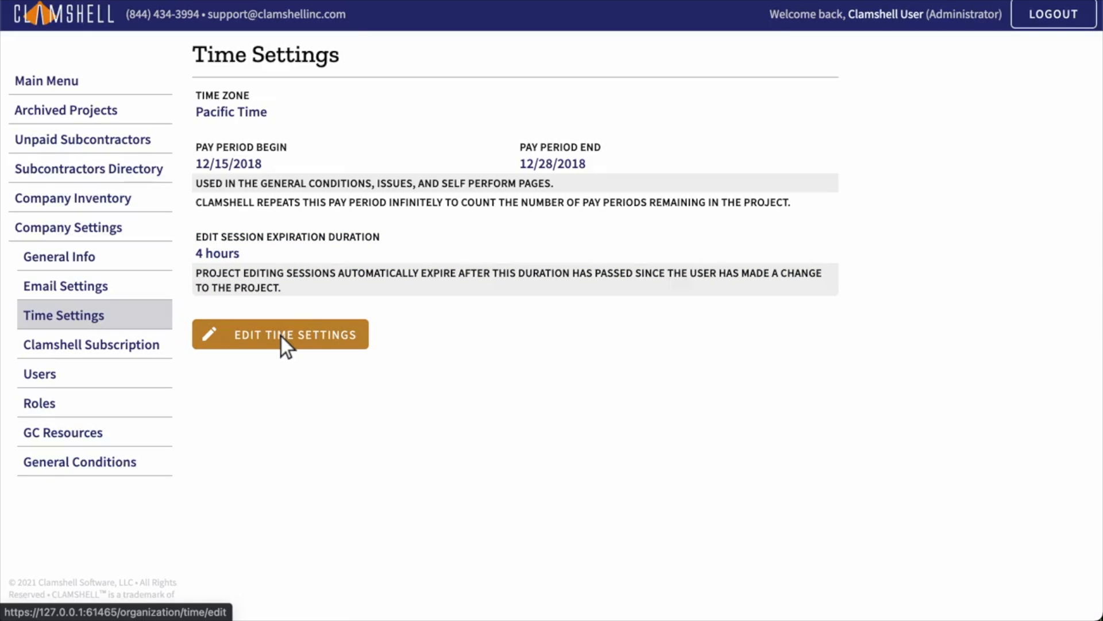
Step: Check the Clamshell Subscription page, showing the status ACTIVE
{"action": "left_click", "coordinate": [96, 347]}
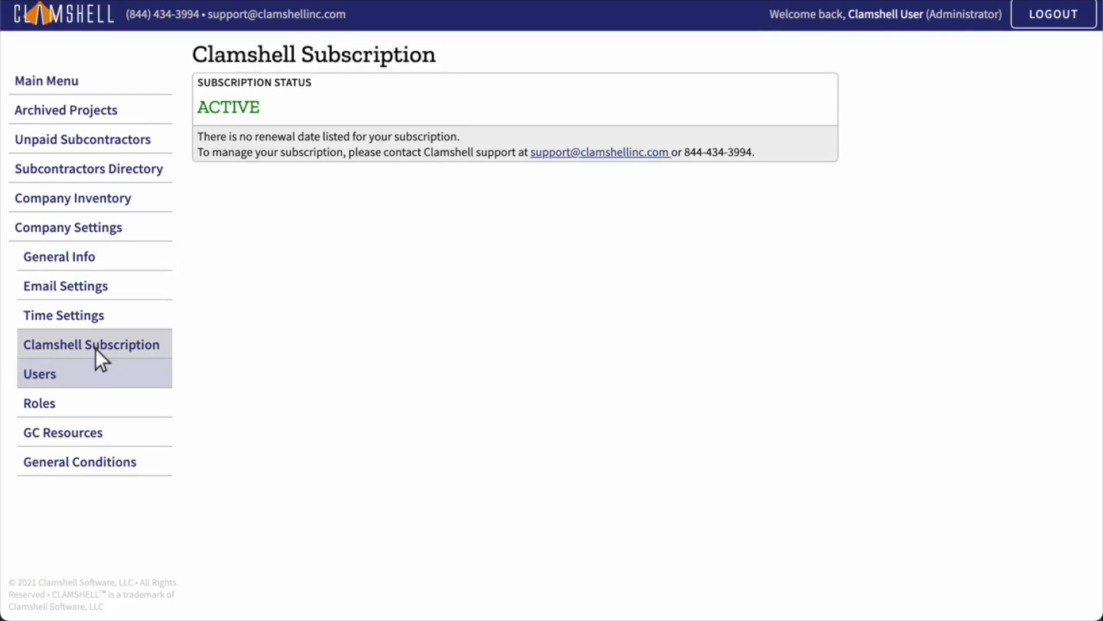
Step: Go to the Users page listing the single Administrator user
{"action": "left_click", "coordinate": [95, 377]}
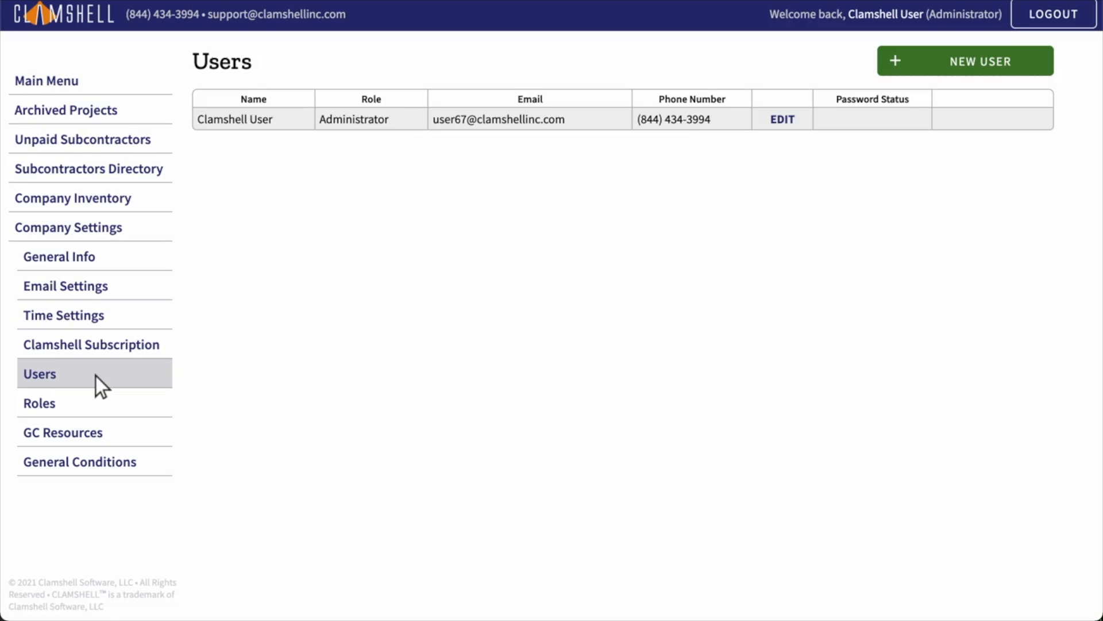
Step: Start a new user and fill in their e-mail, first name, last name and mobile number
{"action": "left_click", "coordinate": [966, 64]}
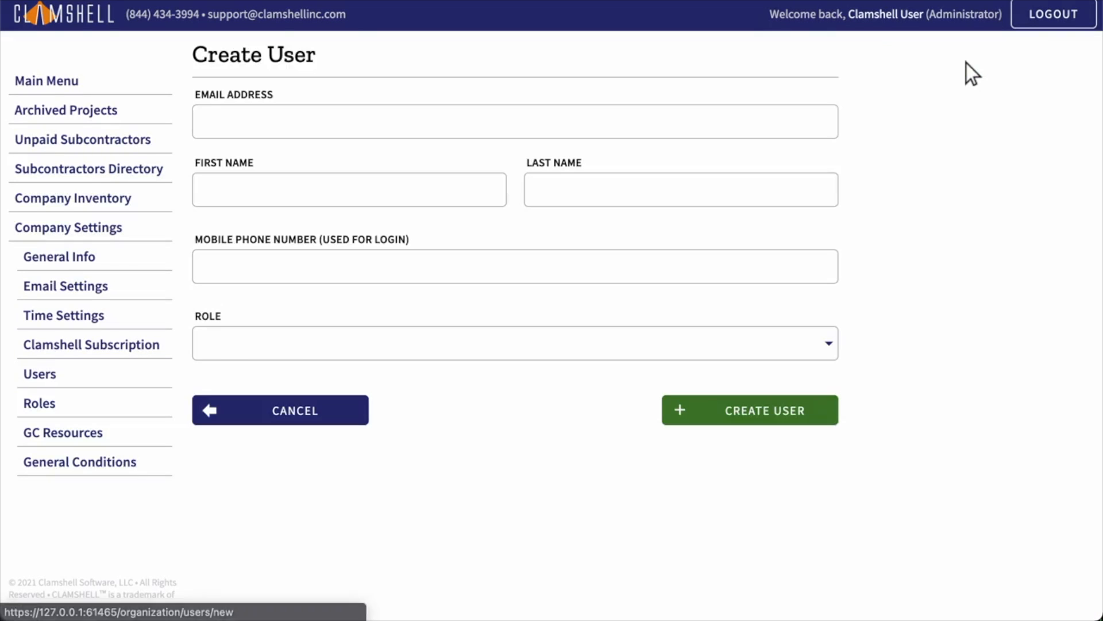
{"action": "left_click", "coordinate": [517, 124]}
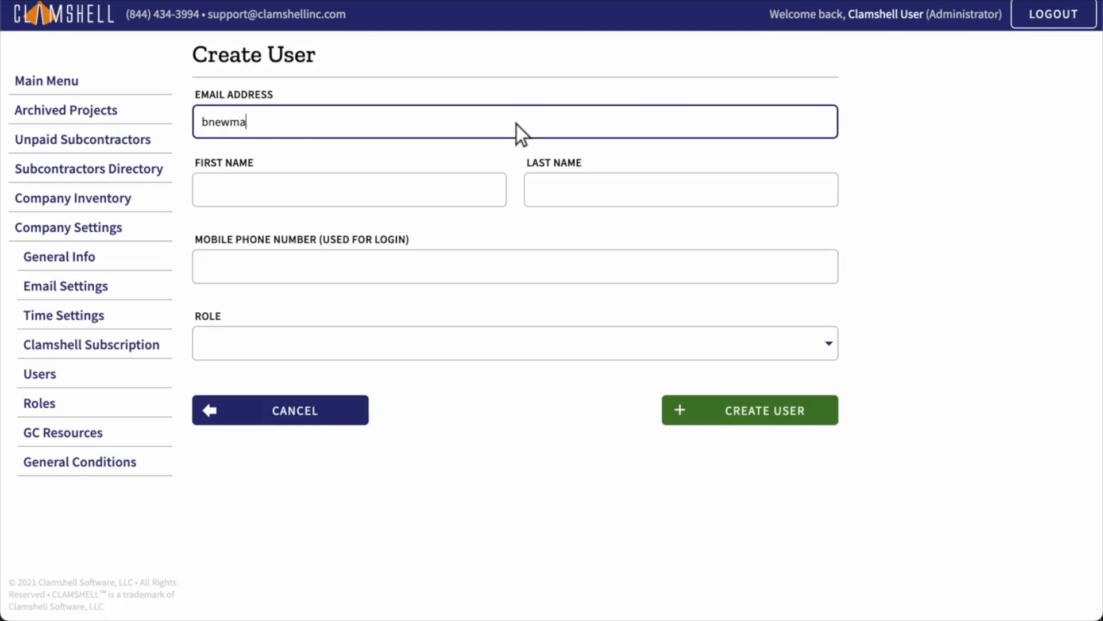
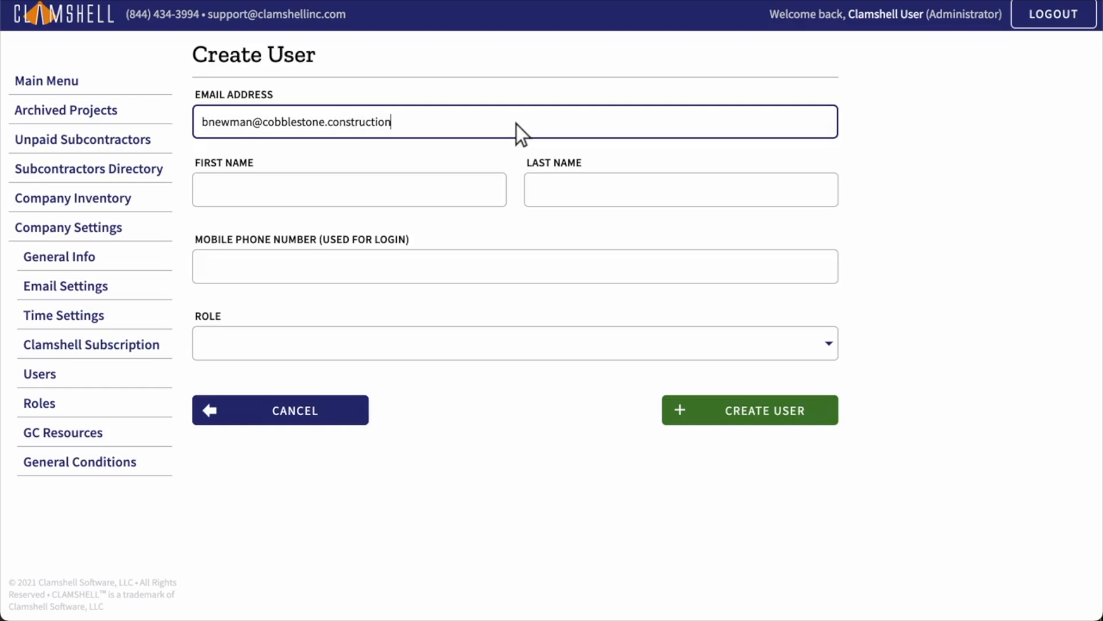
{"action": "left_click", "coordinate": [350, 192]}
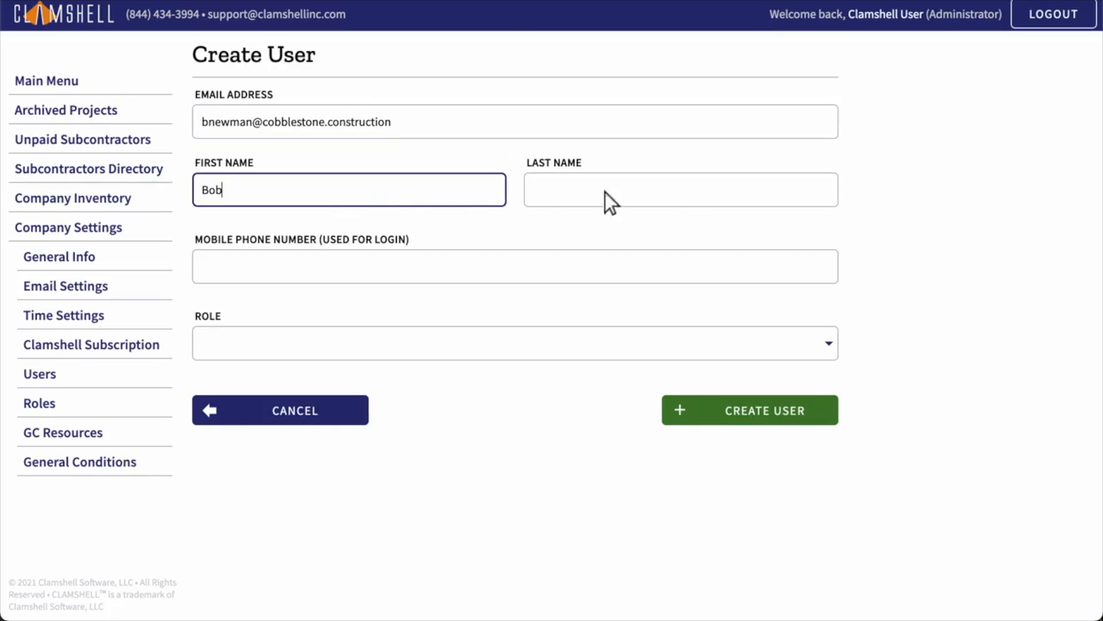
{"action": "left_click", "coordinate": [682, 193]}
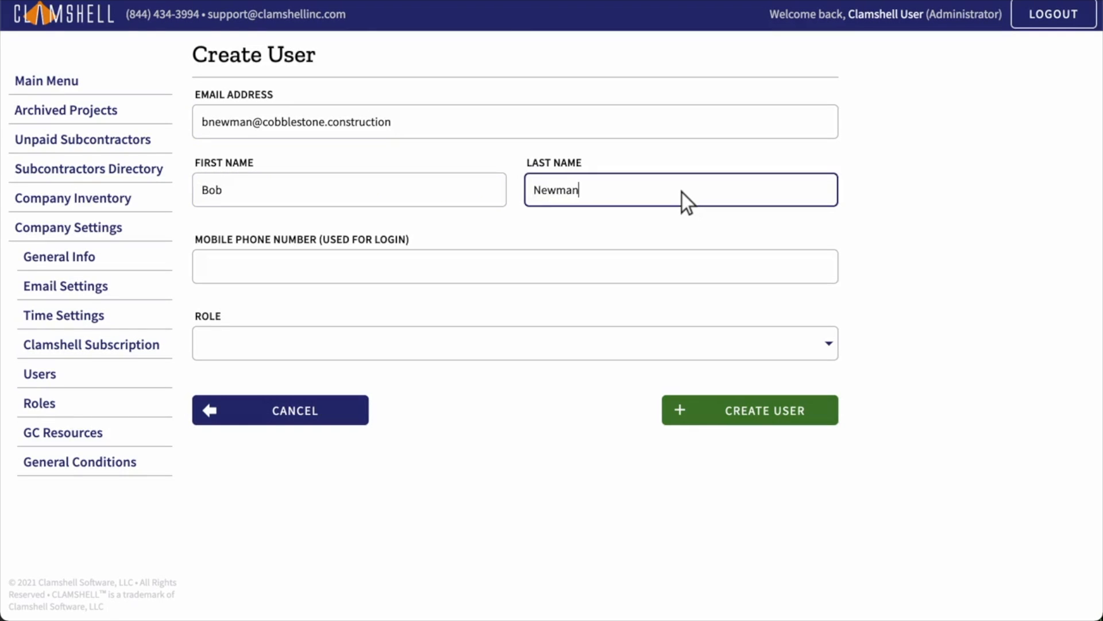
{"action": "left_click", "coordinate": [516, 269]}
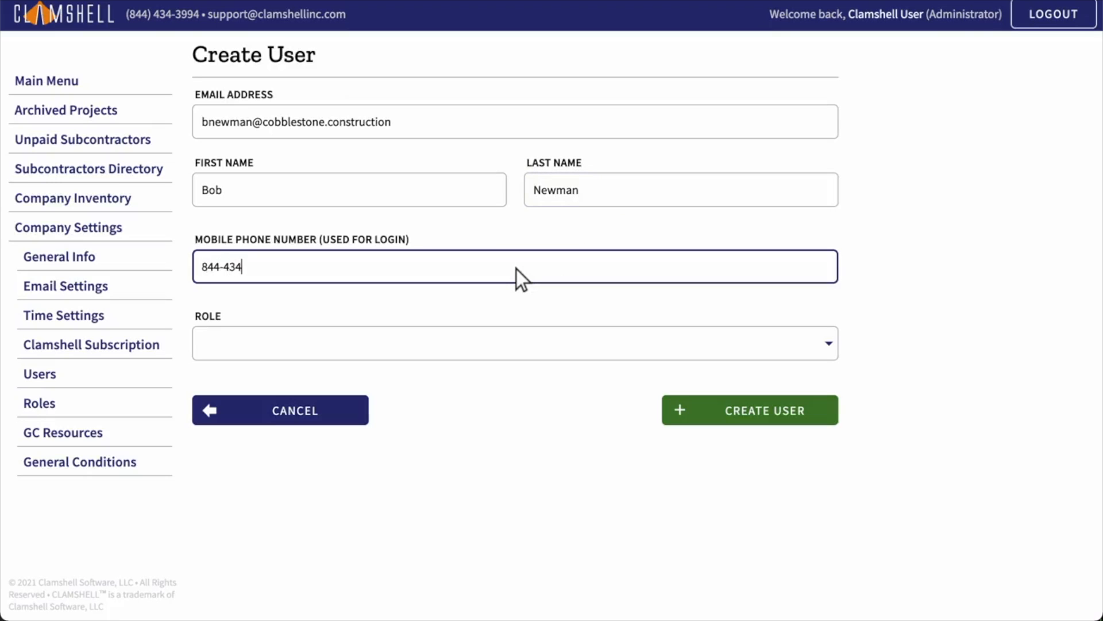
Step: Give the user the Project Manager role and the 01-21-201 - Smith's Entry Way project
{"action": "left_click", "coordinate": [516, 346]}
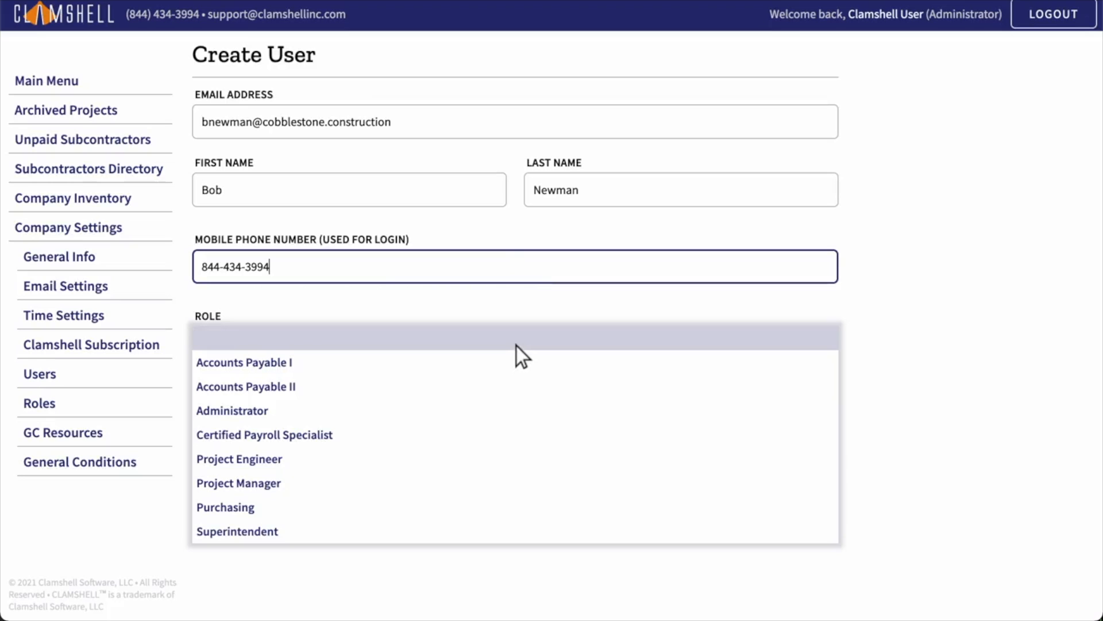
{"action": "left_click", "coordinate": [517, 485]}
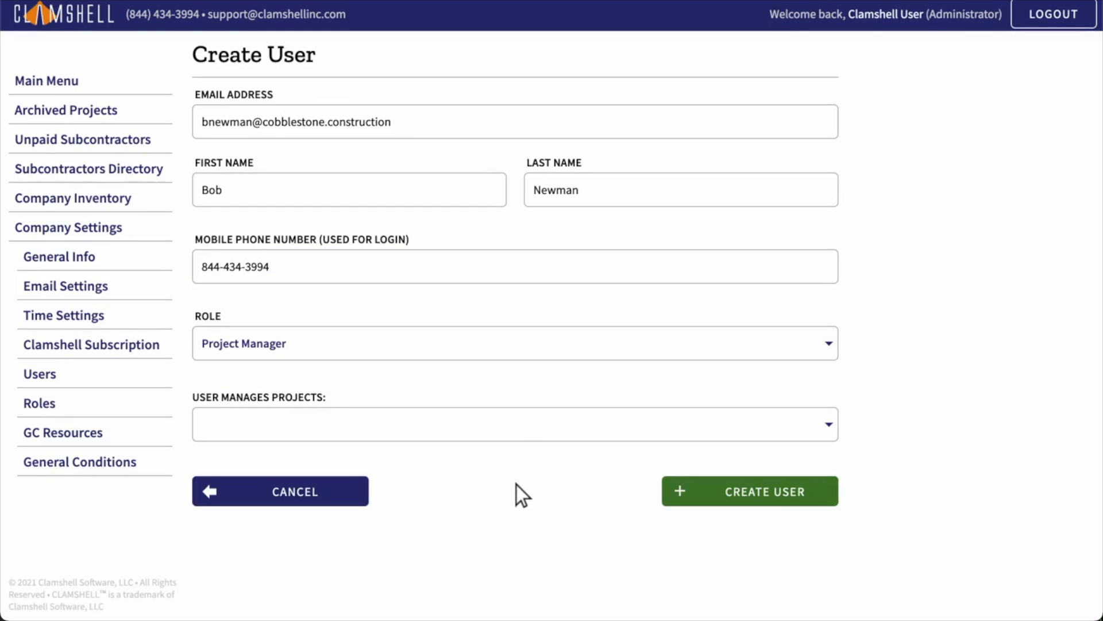
{"action": "left_click", "coordinate": [516, 427]}
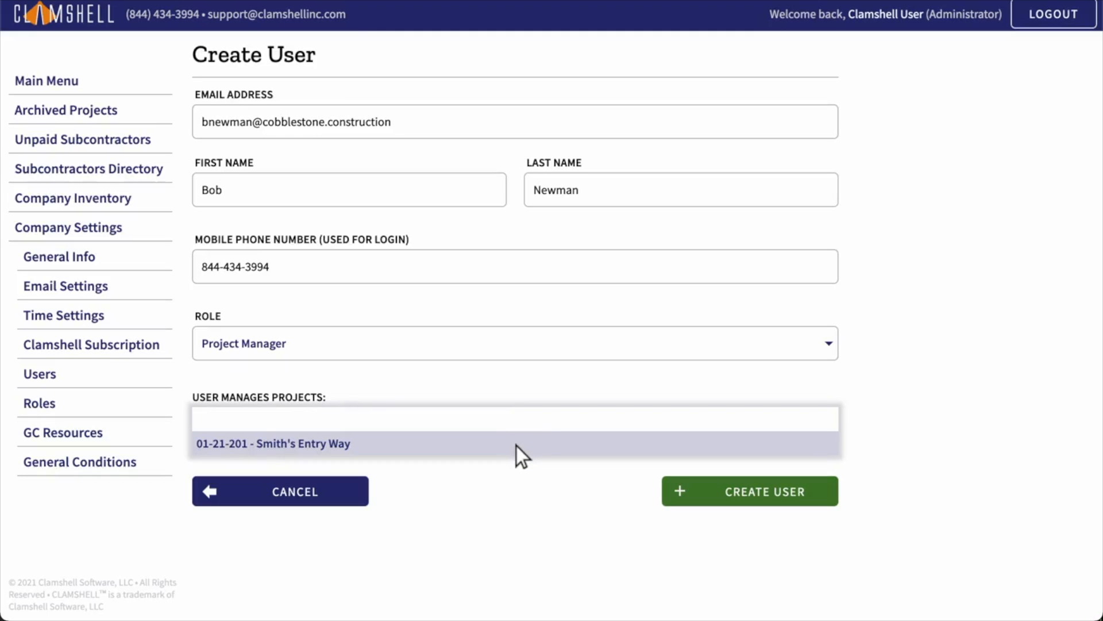
{"action": "left_click", "coordinate": [516, 445]}
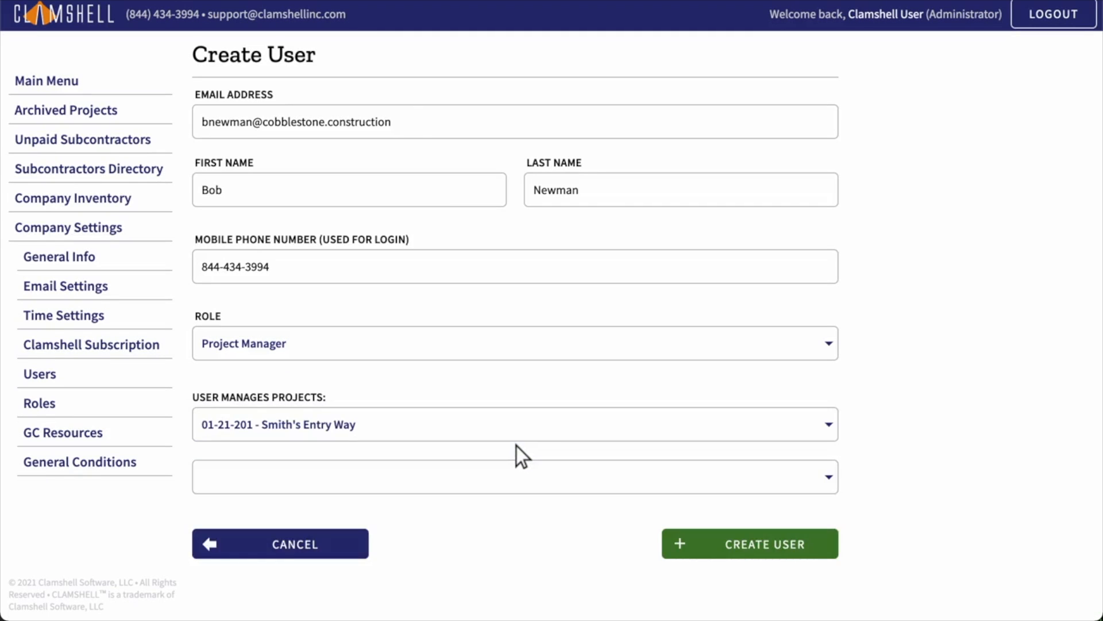
Step: Create the new Project Manager user, leaving the edit form without changes
{"action": "left_click", "coordinate": [751, 545]}
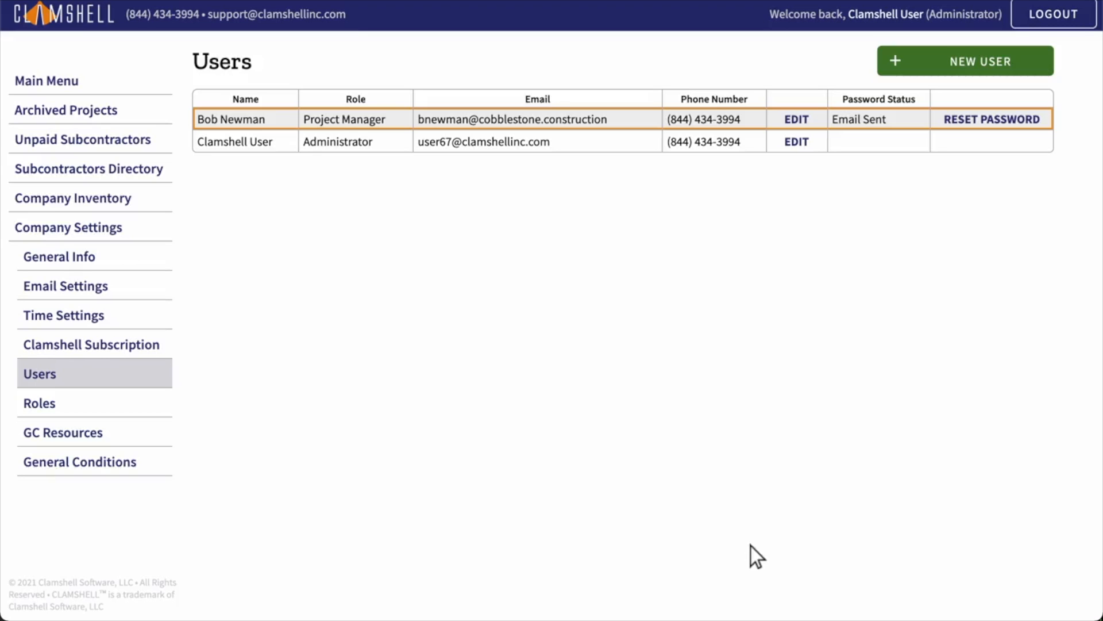
{"action": "left_click", "coordinate": [797, 121]}
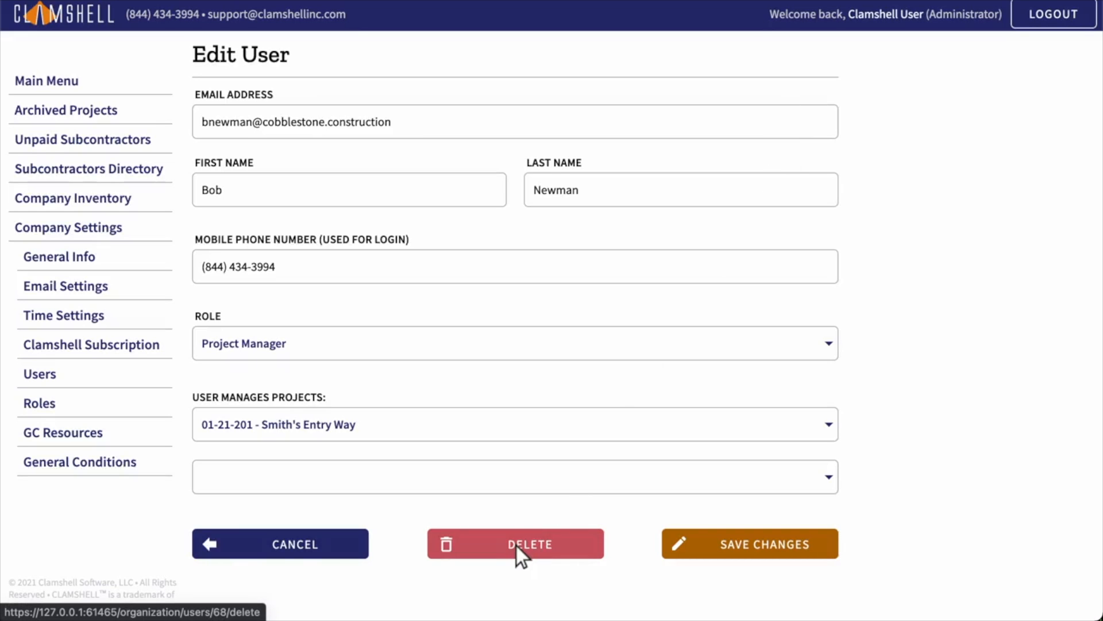
{"action": "left_click", "coordinate": [282, 551]}
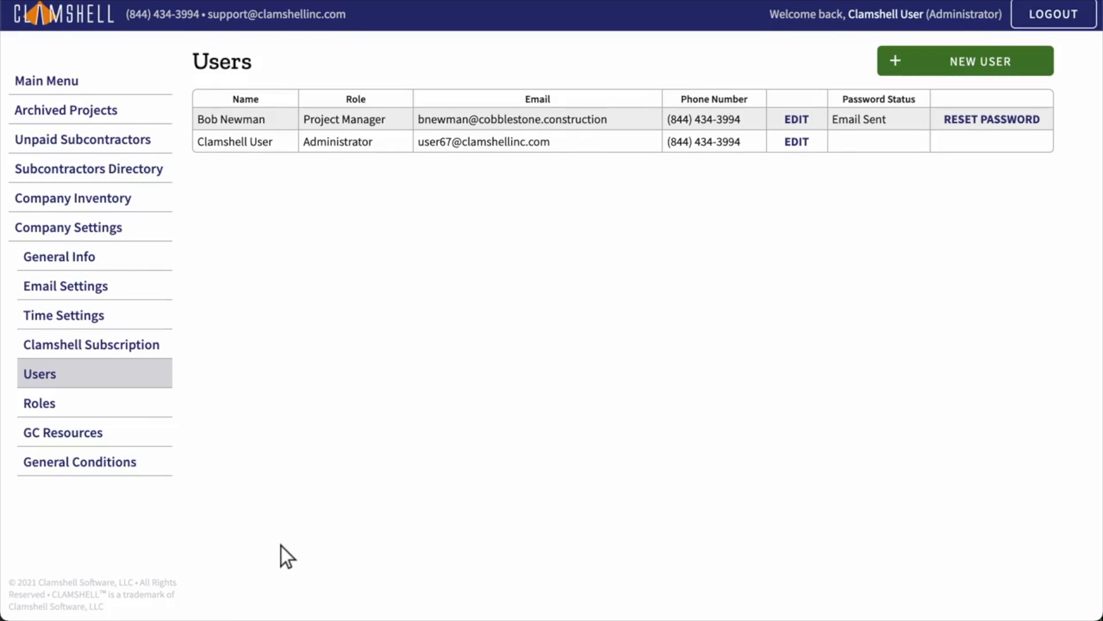
Step: Send the new user a password reset email, then go to the Roles list
{"action": "left_click", "coordinate": [992, 121]}
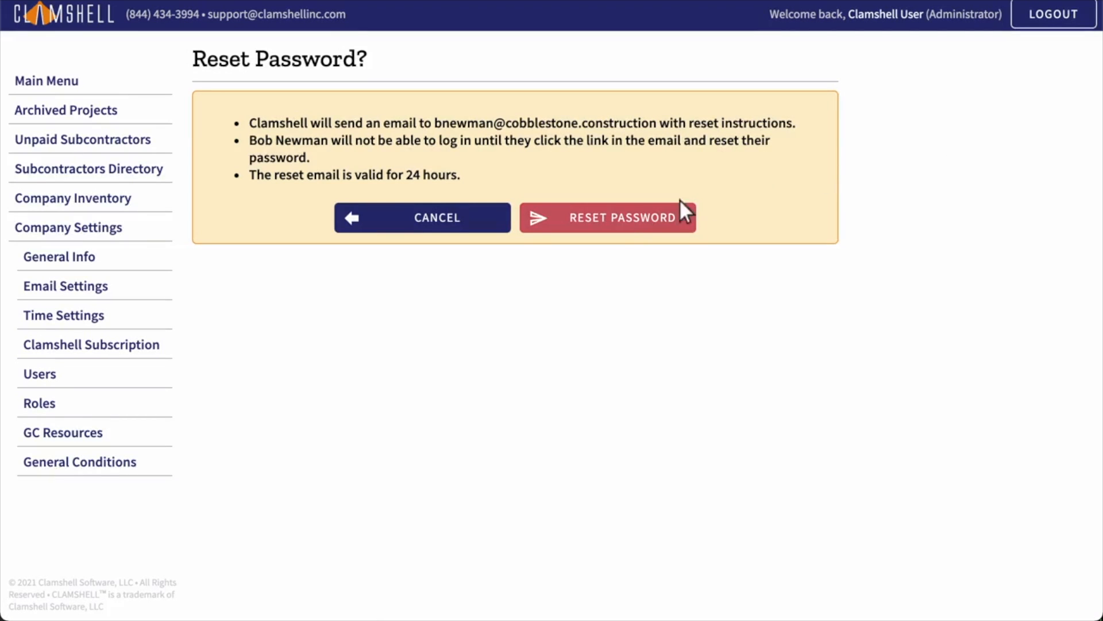
{"action": "left_click", "coordinate": [608, 217]}
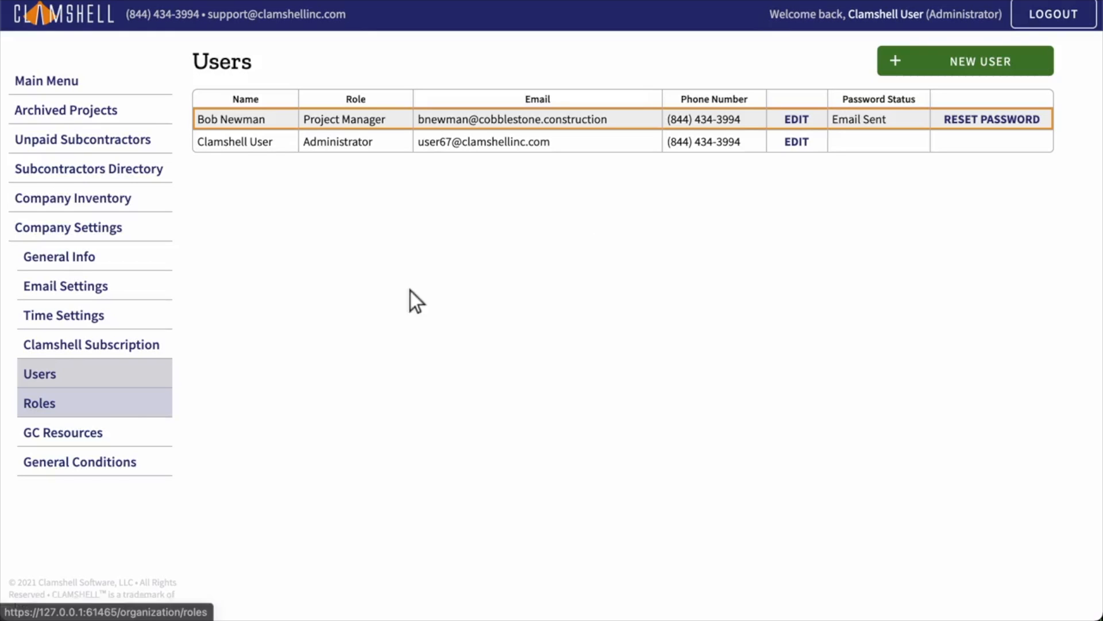
{"action": "left_click", "coordinate": [96, 405]}
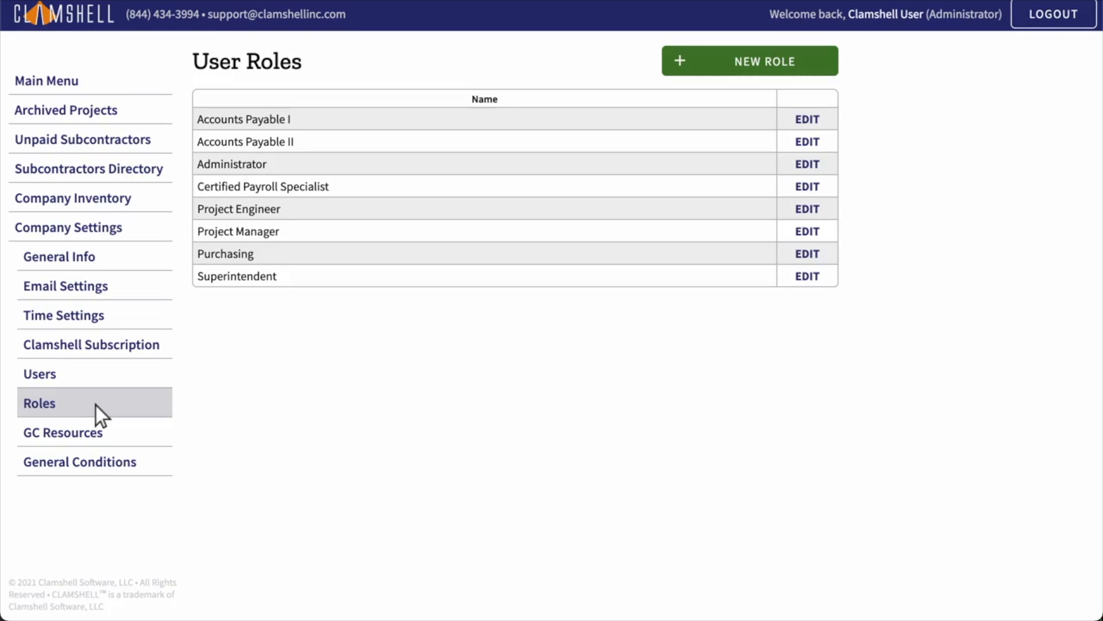
Step: Enable 'User can view archived projects' under Project Archival for Project Manager and save
{"action": "left_click", "coordinate": [808, 232]}
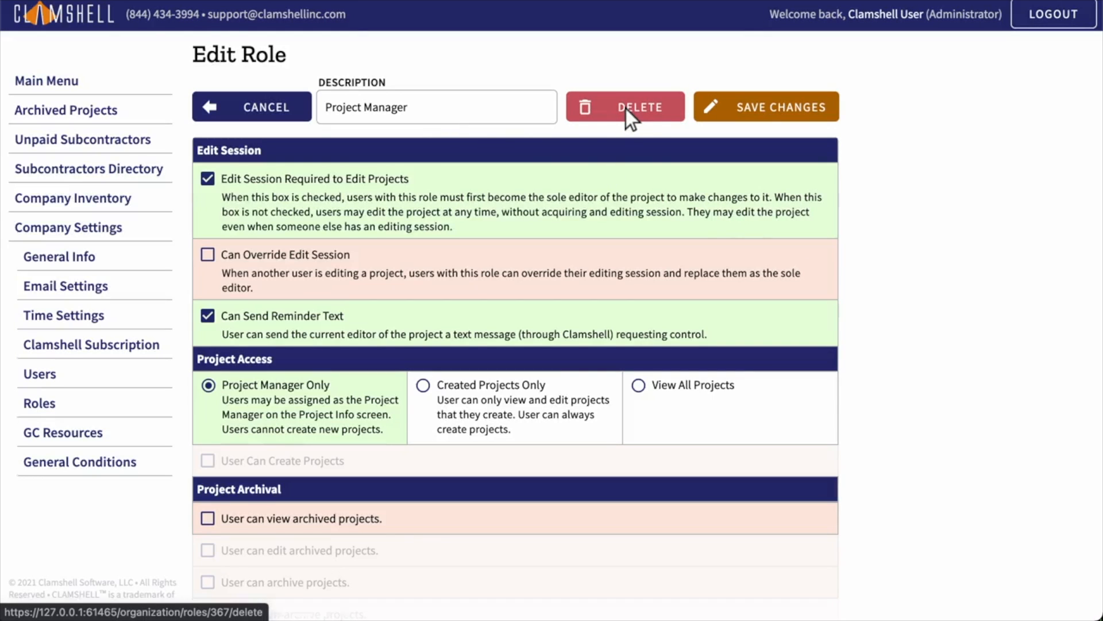
{"action": "scroll", "coordinate": [552, 333], "scroll_direction": "down", "scroll_amount": 4}
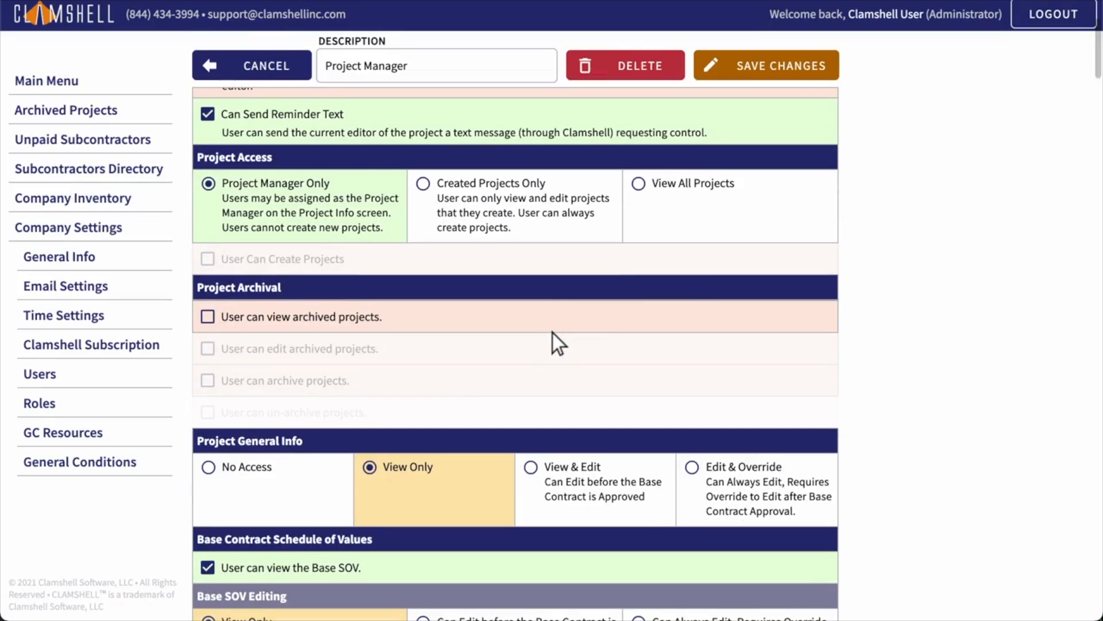
{"action": "left_click", "coordinate": [208, 318]}
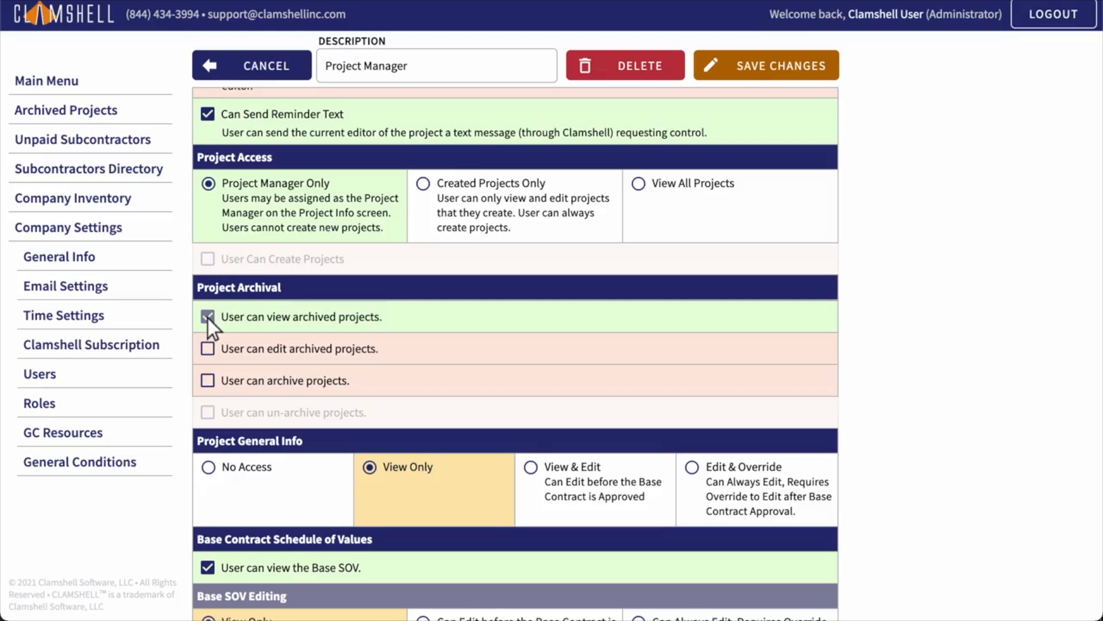
{"action": "left_click", "coordinate": [208, 316]}
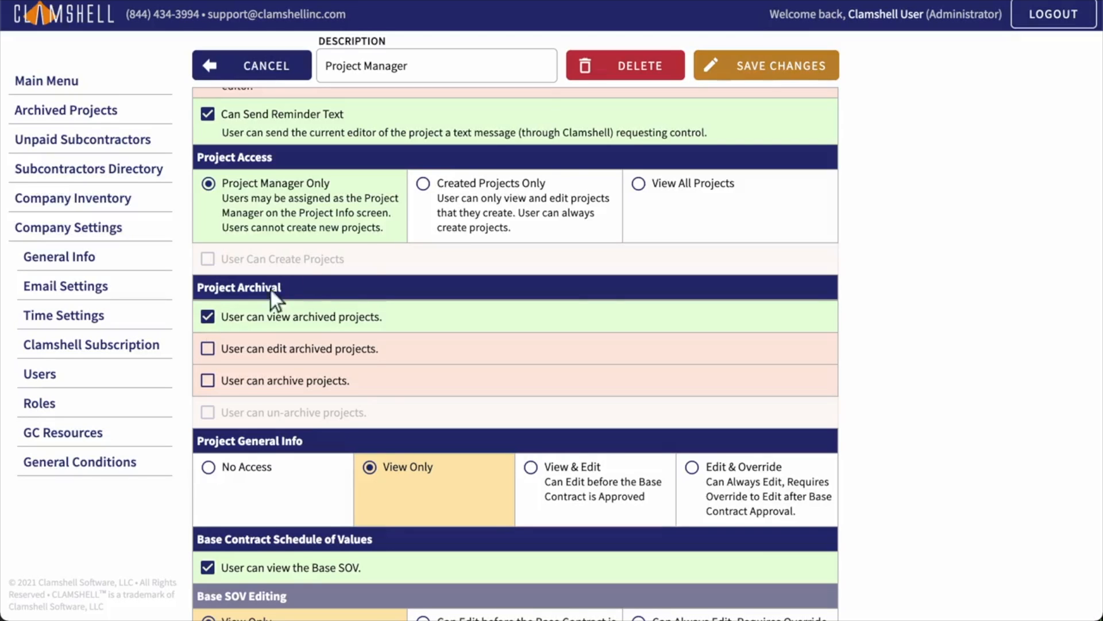
{"action": "left_click", "coordinate": [767, 69]}
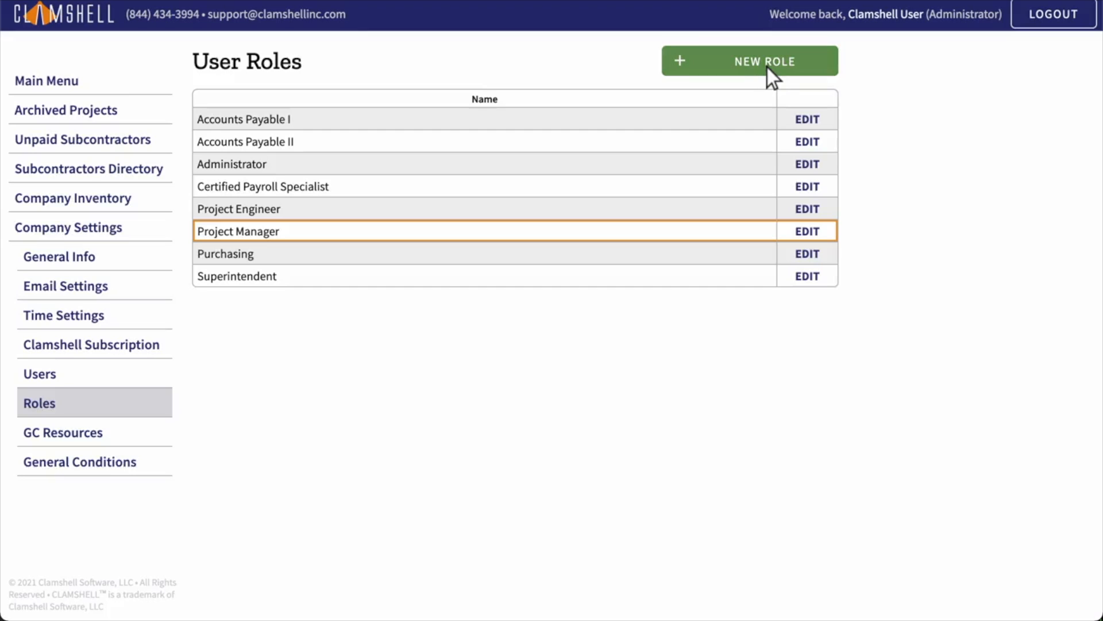
Step: Start a new role based on the Project Manager role
{"action": "left_click", "coordinate": [751, 63]}
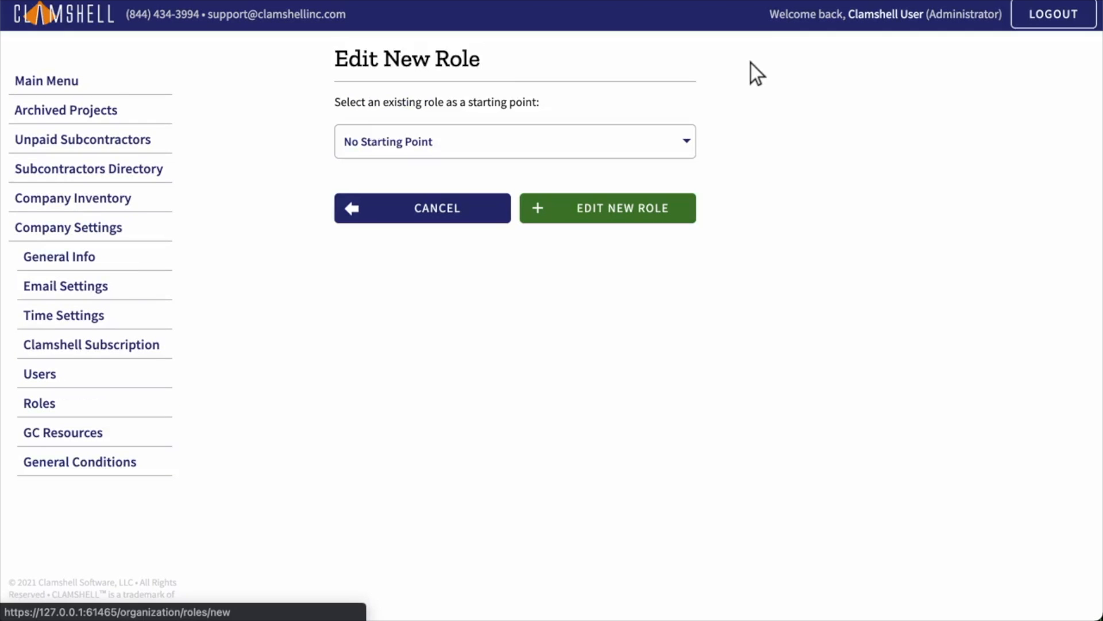
{"action": "left_click", "coordinate": [516, 144]}
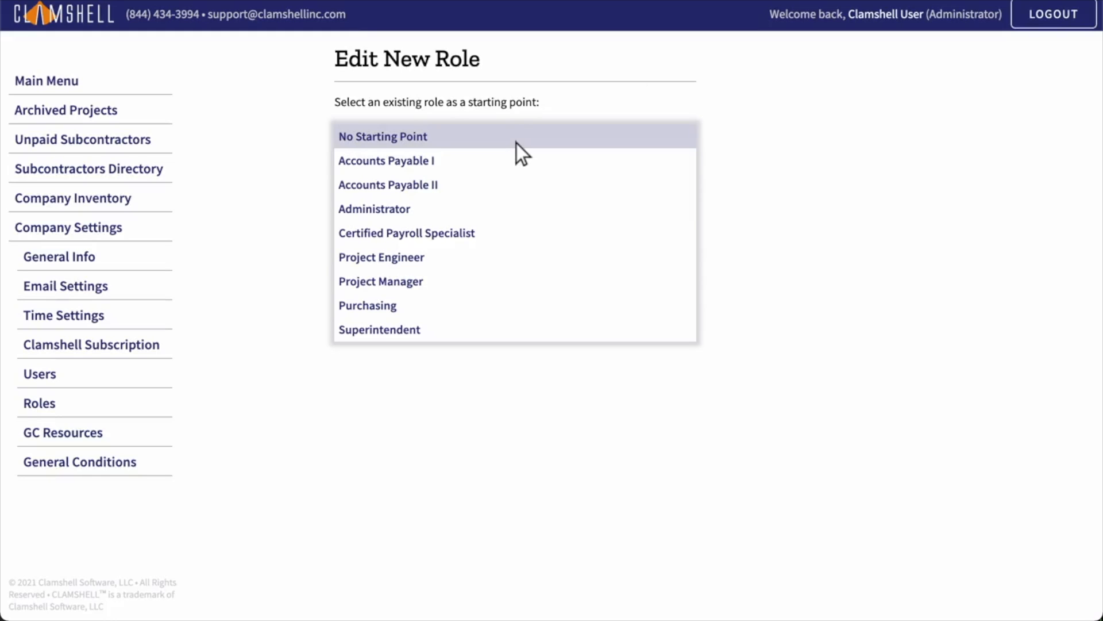
{"action": "left_click", "coordinate": [517, 283]}
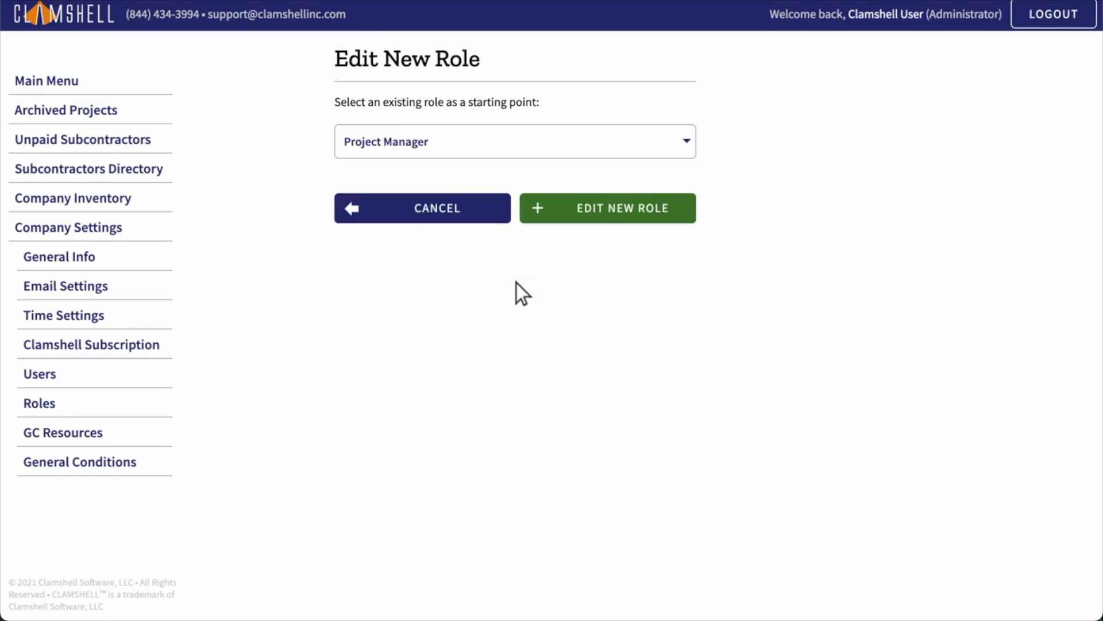
{"action": "left_click", "coordinate": [609, 211]}
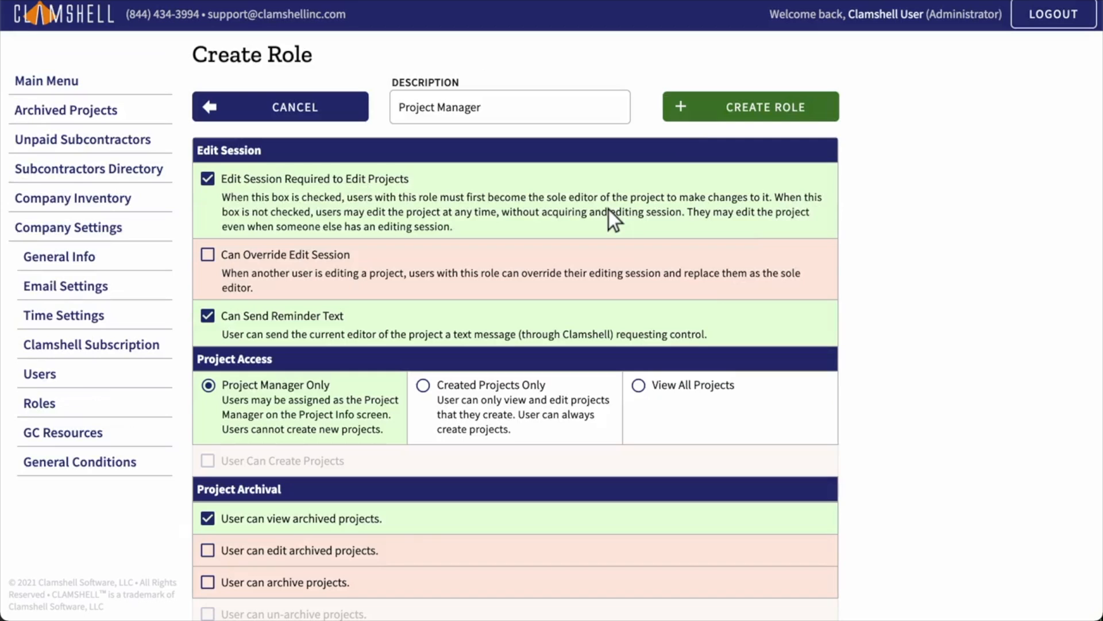
Step: Name it Project Manager 2, uncheck View the Margin Report, and create the role
{"action": "left_click", "coordinate": [510, 110]}
{"action": "type", "text": "2"}
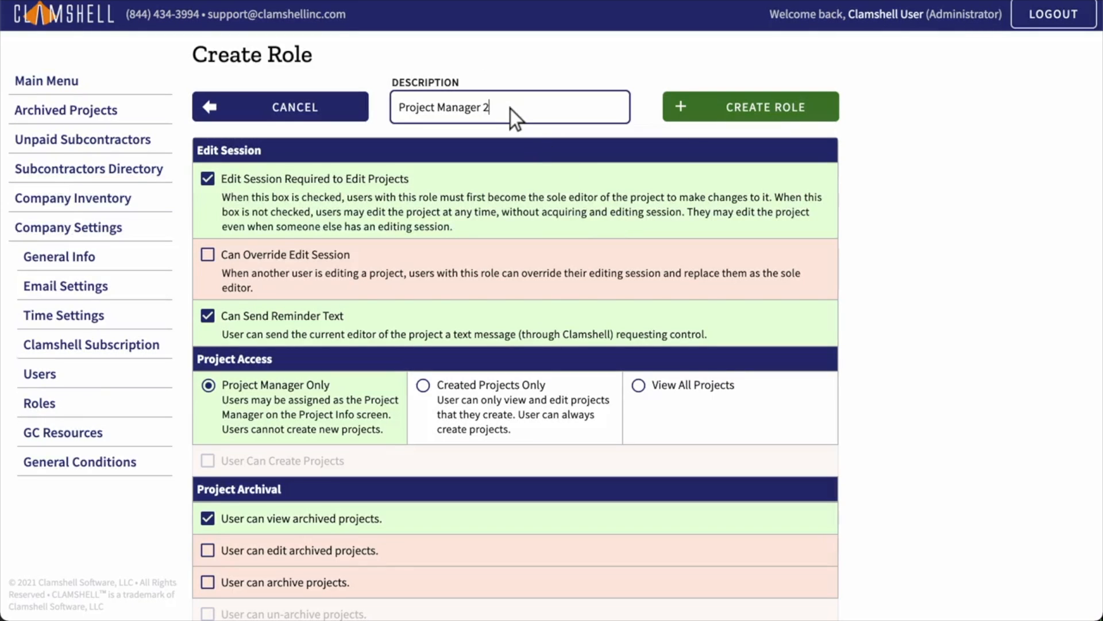
{"action": "scroll", "coordinate": [552, 331], "scroll_direction": "down", "scroll_amount": 15}
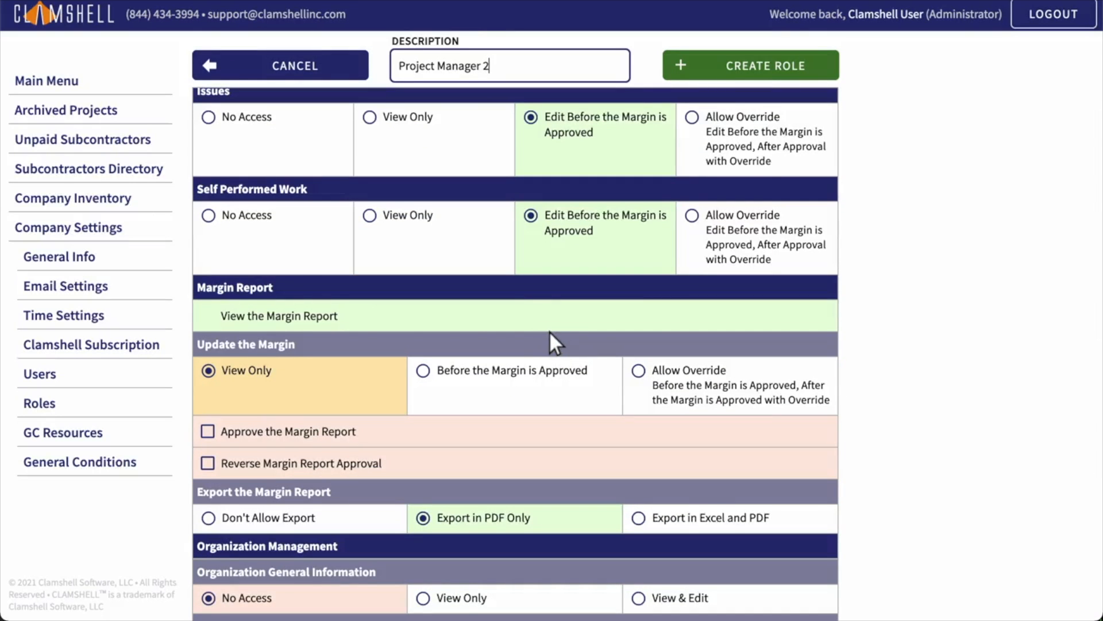
{"action": "left_click", "coordinate": [207, 317]}
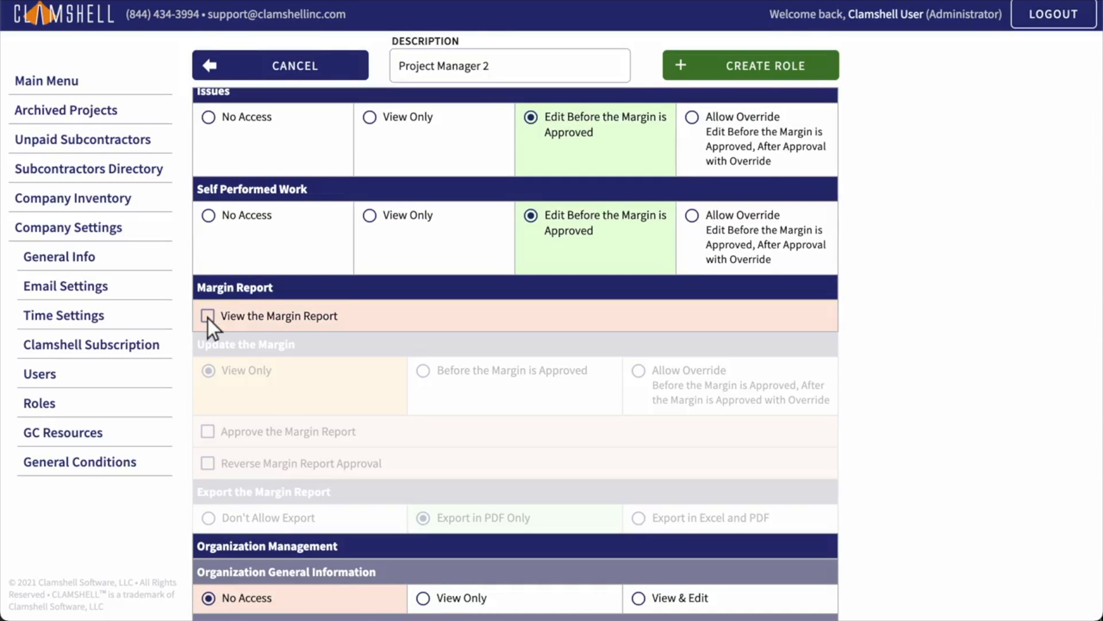
{"action": "left_click", "coordinate": [751, 67]}
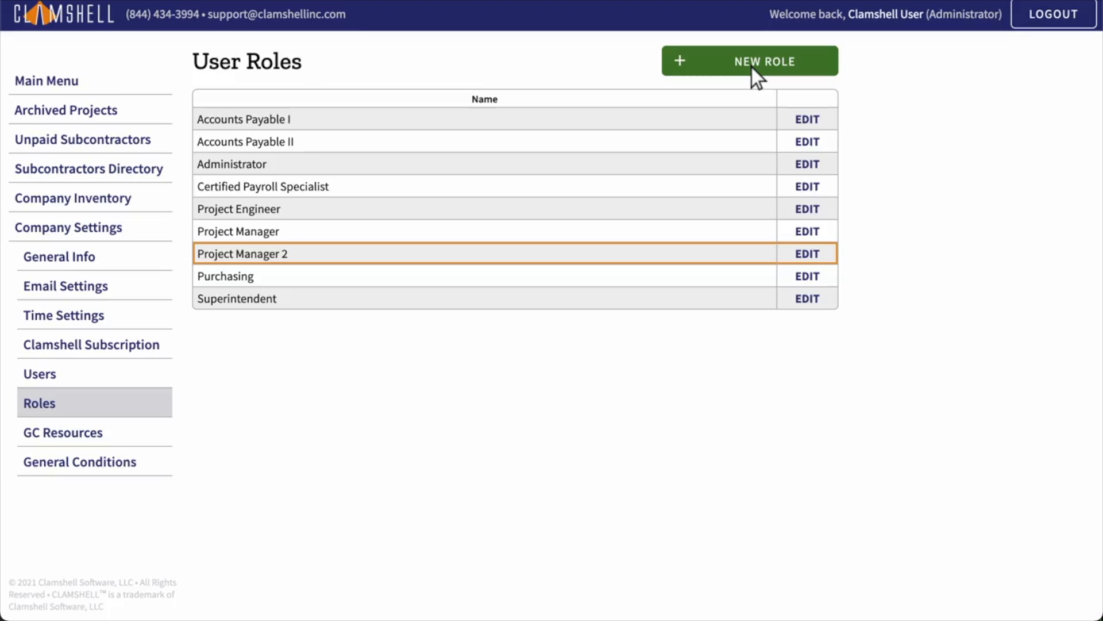
Step: Review the Cobblestone Construction Company entry in GC Resources, then show the Default General Conditions list
{"action": "left_click", "coordinate": [96, 435]}
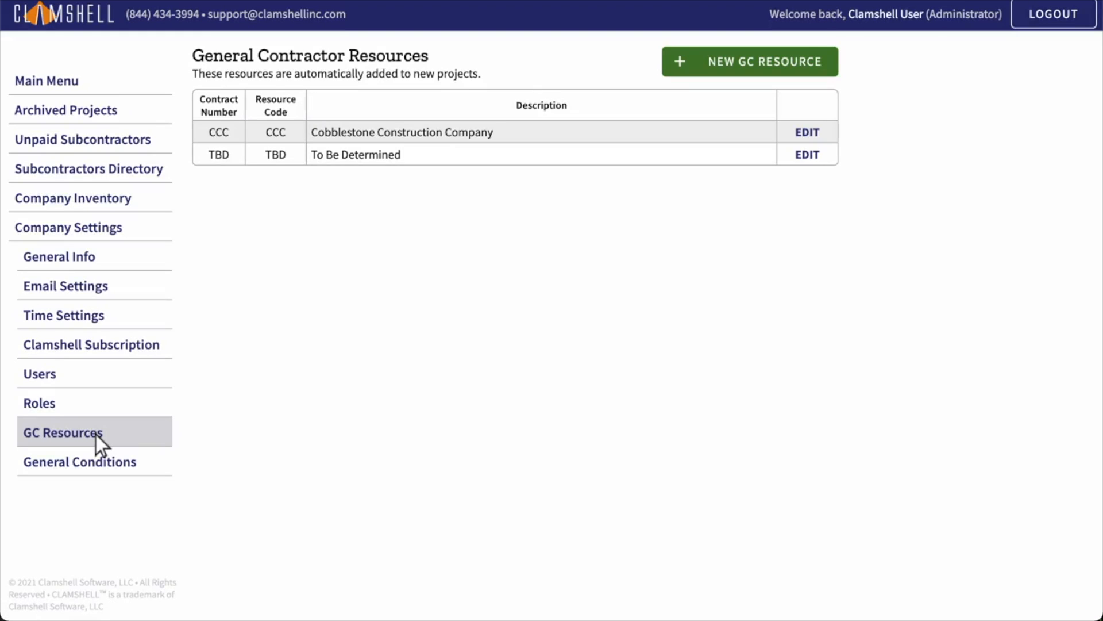
{"action": "left_click", "coordinate": [809, 134]}
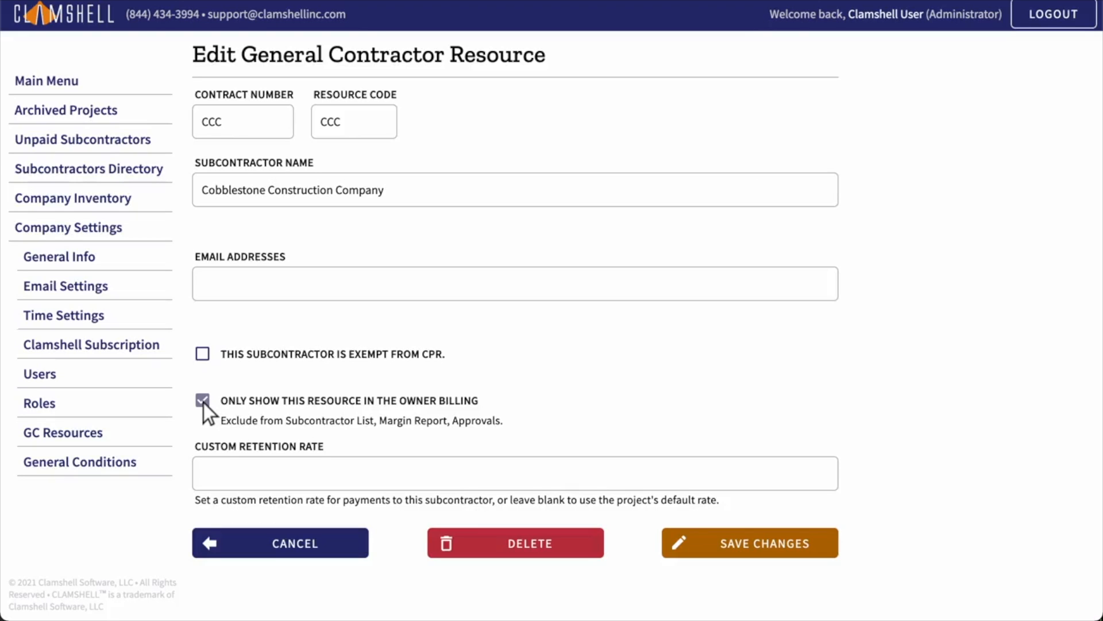
{"action": "left_click", "coordinate": [281, 545]}
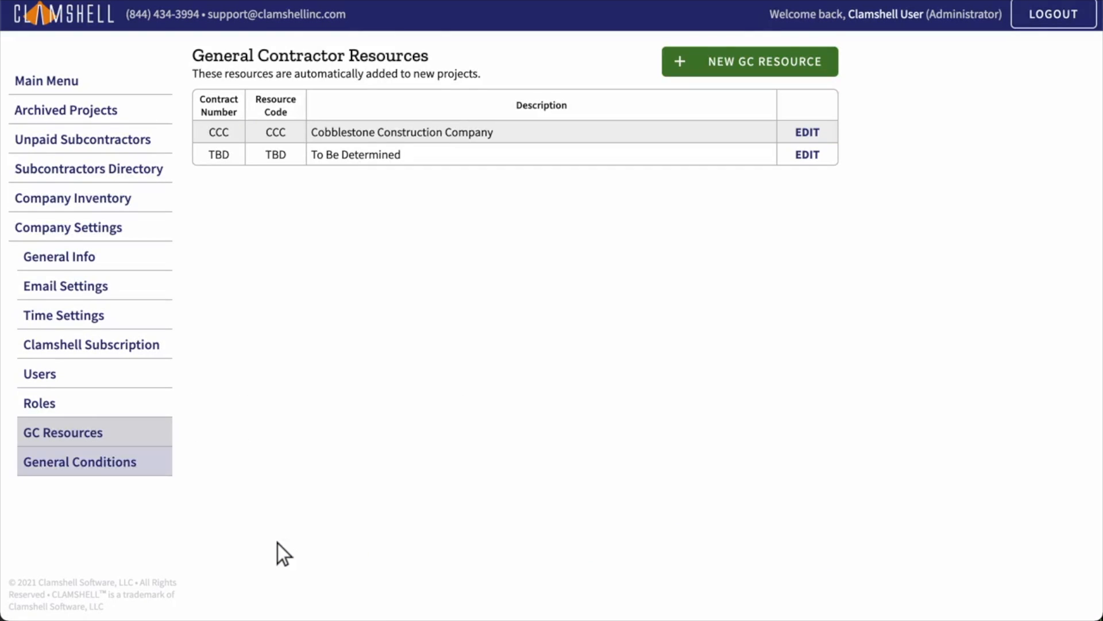
{"action": "left_click", "coordinate": [96, 465]}
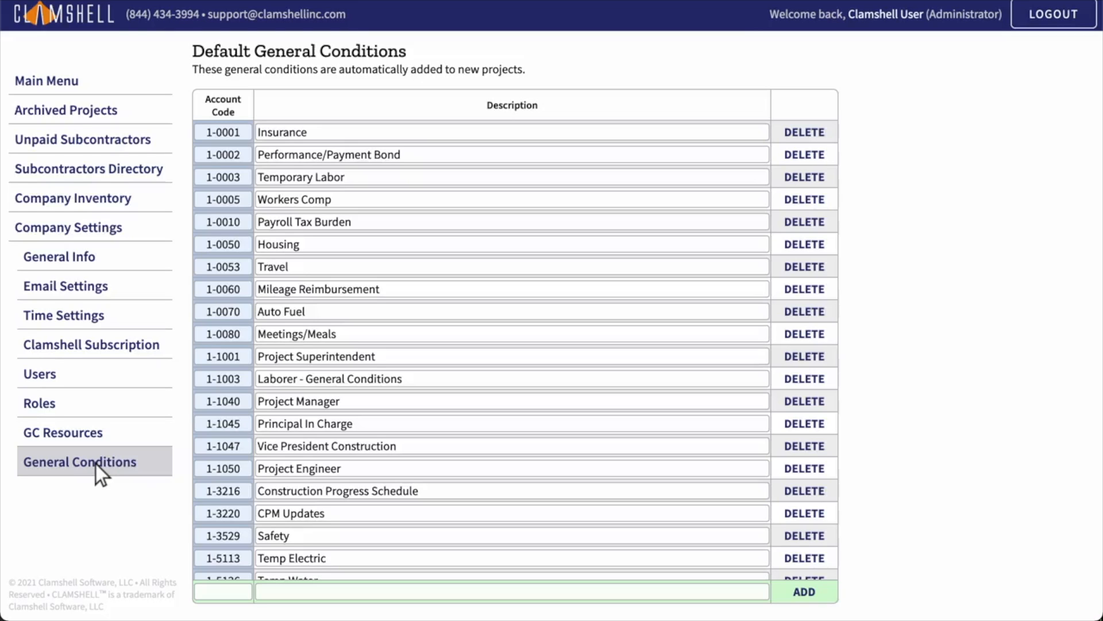
Step: Add condition 2-0000 'My New General Condition', delete that row, and go back to Main Menu
{"action": "left_click", "coordinate": [224, 593]}
{"action": "type", "text": "2-0000"}
{"action": "left_click", "coordinate": [512, 592]}
{"action": "type", "text": "My New Ge"}
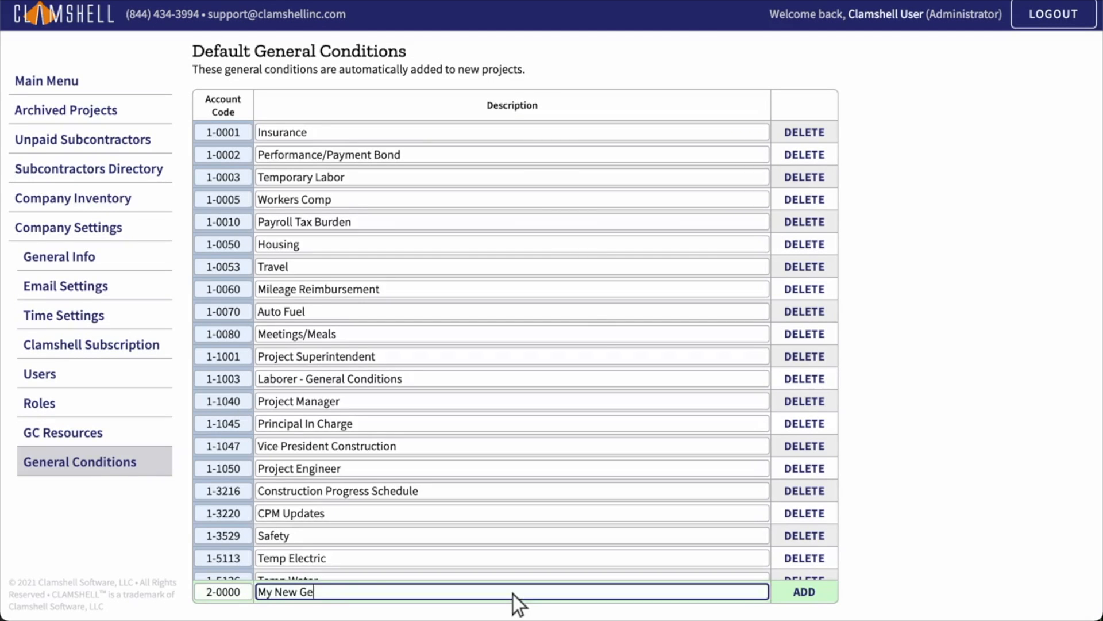
{"action": "type", "text": "neral Condition"}
{"action": "left_click", "coordinate": [805, 592]}
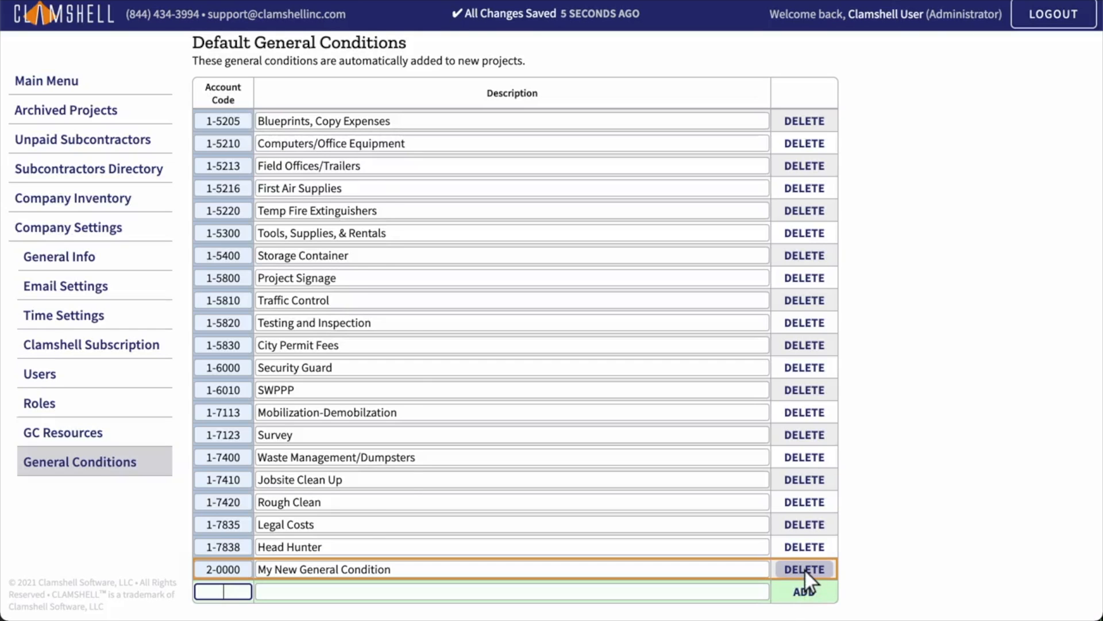
{"action": "left_click", "coordinate": [805, 569]}
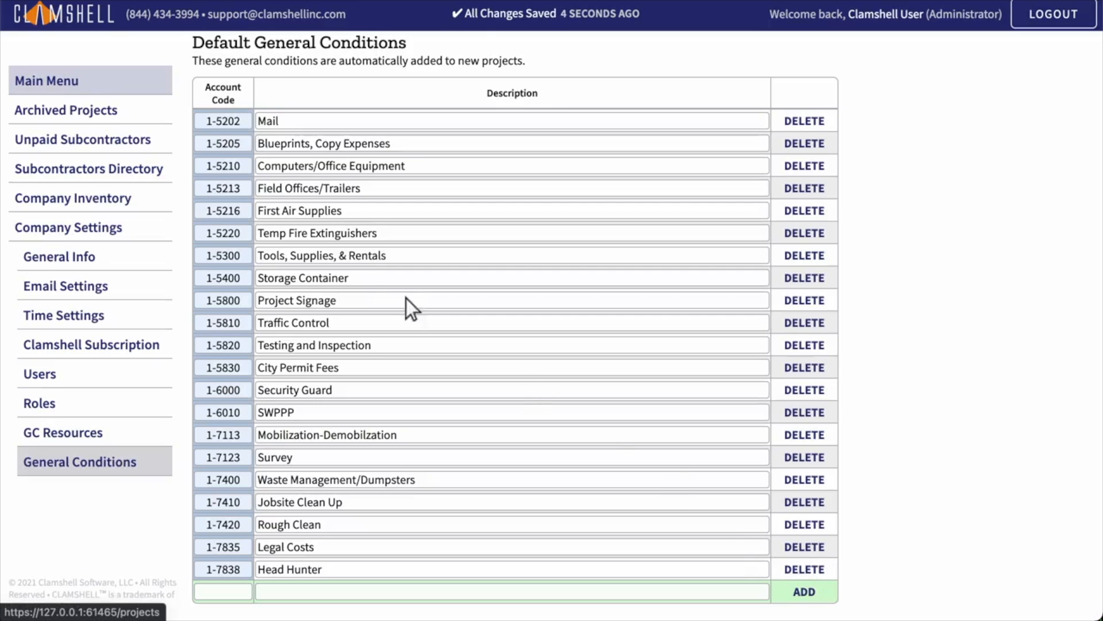
{"action": "left_click", "coordinate": [91, 84]}
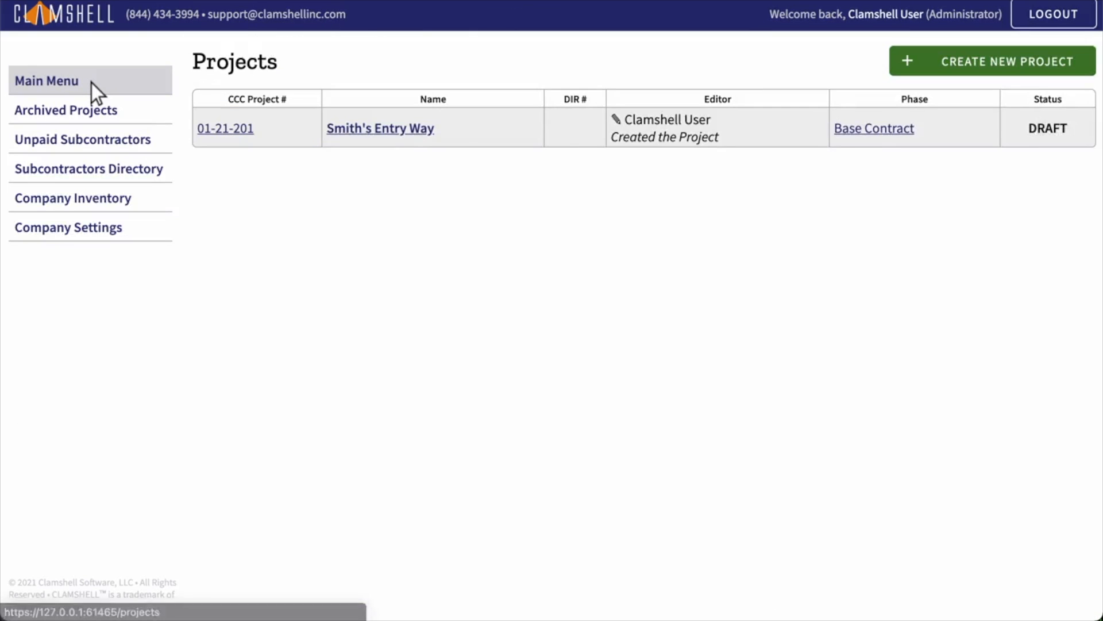